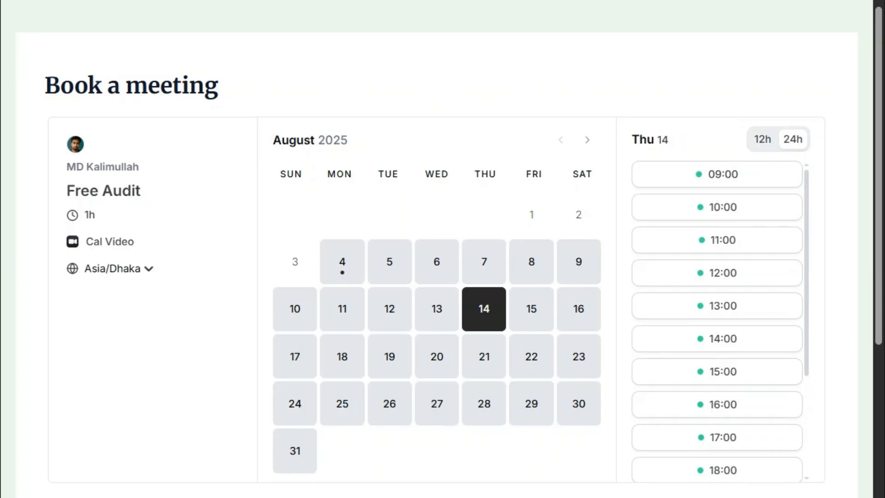
Step: Switch to the Google Tag Manager workspace and draft a new Custom HTML tag that fires on the All Pages trigger
{"action": "left_click", "coordinate": [313, 1]}
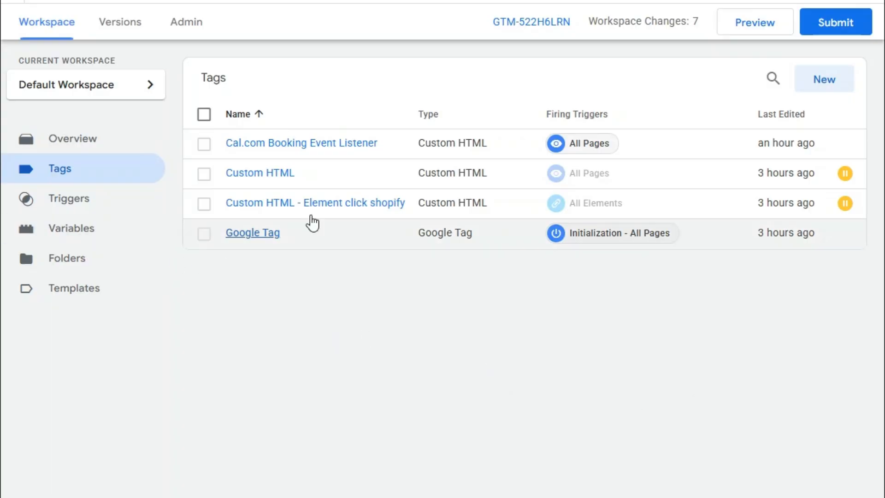
{"action": "left_click", "coordinate": [827, 89]}
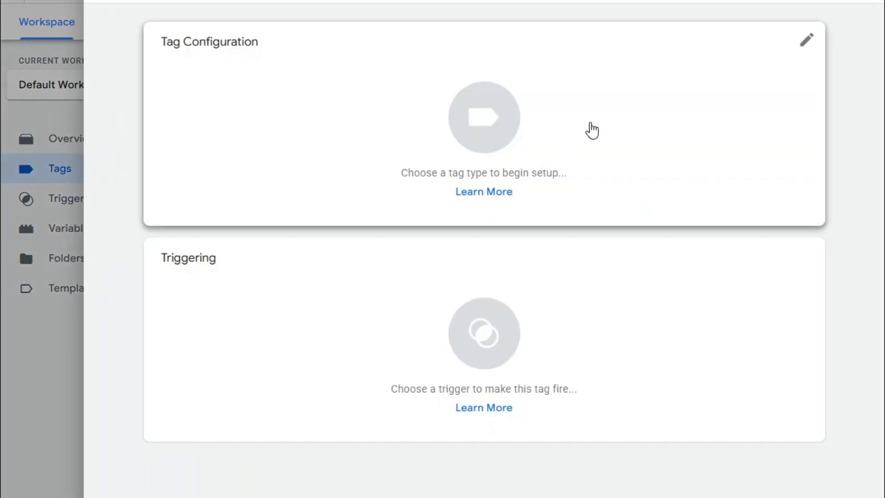
{"action": "left_click", "coordinate": [586, 118]}
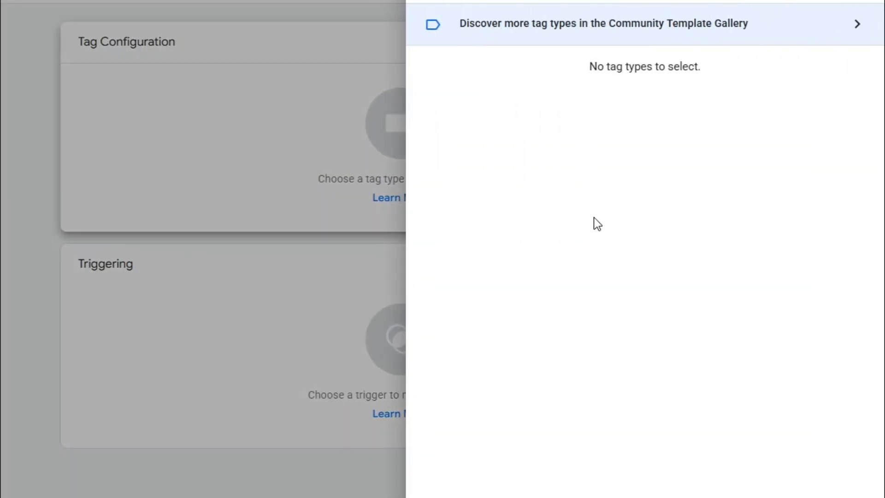
{"action": "scroll", "coordinate": [688, 279], "scroll_direction": "down", "scroll_amount": 2}
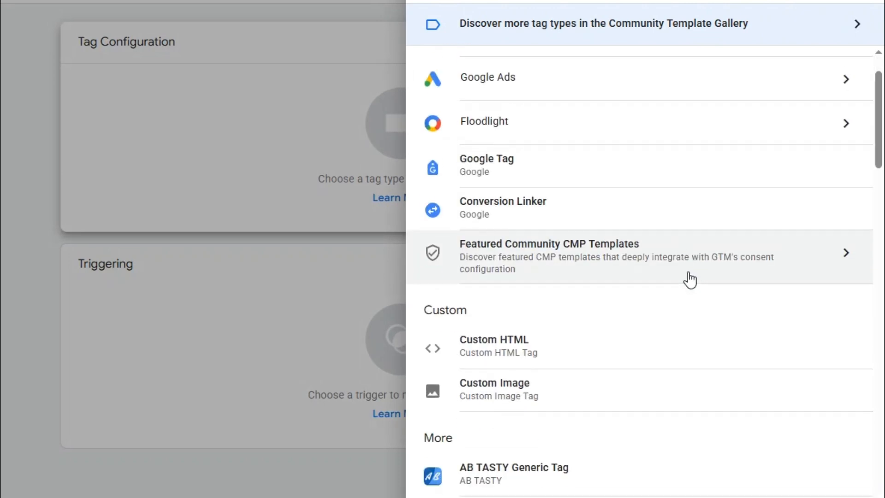
{"action": "left_click", "coordinate": [615, 347]}
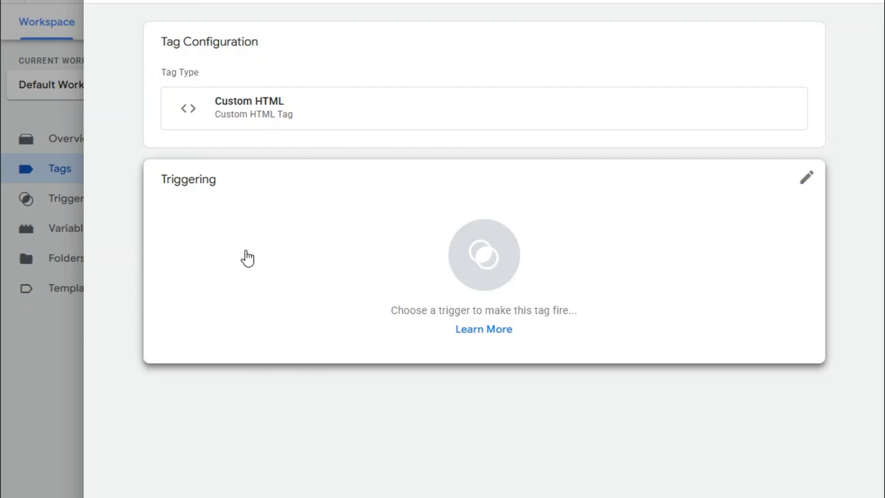
{"action": "left_click", "coordinate": [323, 229]}
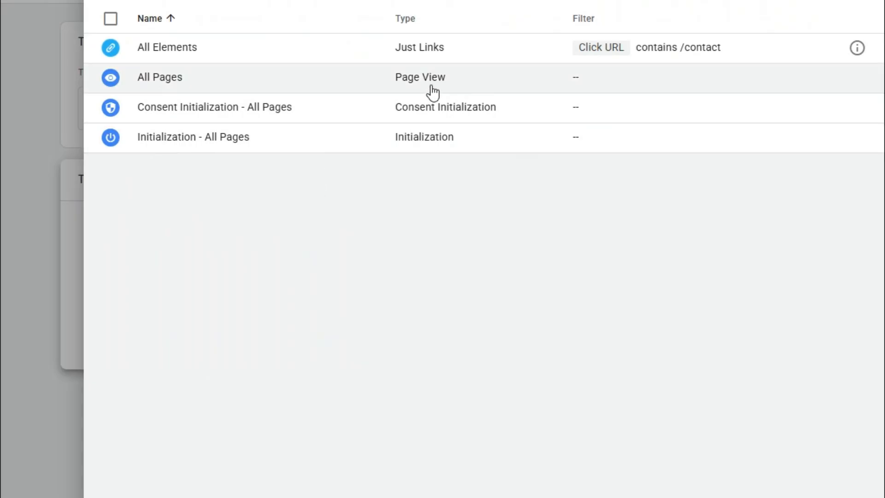
{"action": "left_click", "coordinate": [432, 88]}
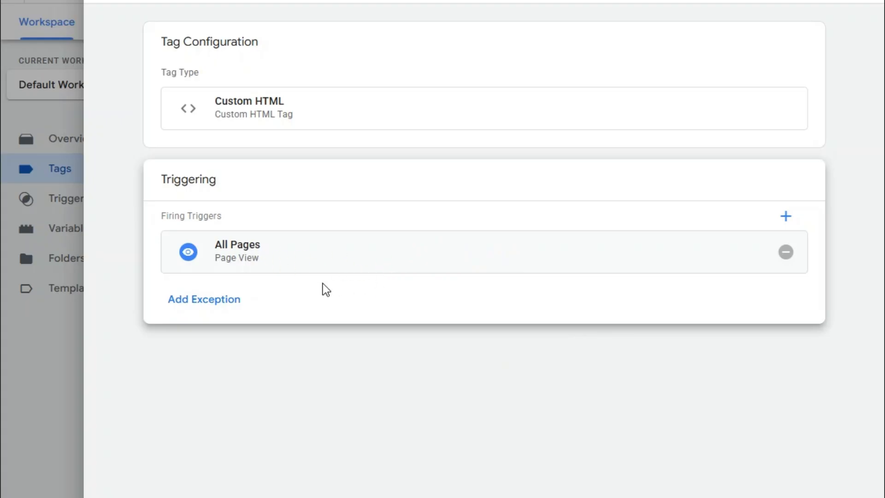
Step: Paste the cal_booking_success listener script into the draft tag's HTML and discard the unsaved tag
{"action": "left_click", "coordinate": [415, 146]}
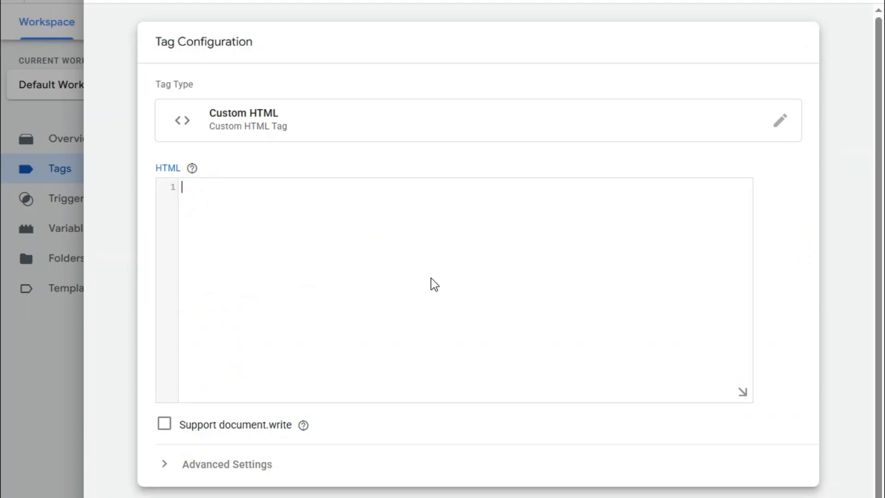
{"action": "key", "text": "ctrl+v"}
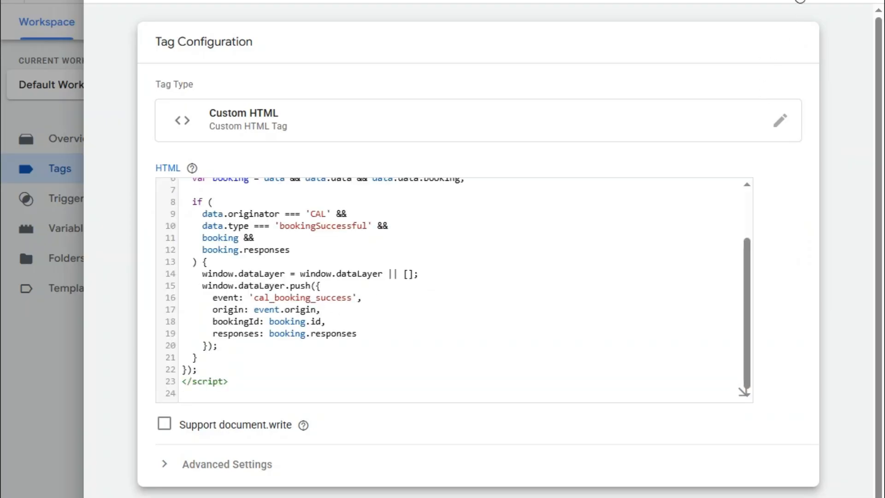
{"action": "left_click", "coordinate": [109, 0]}
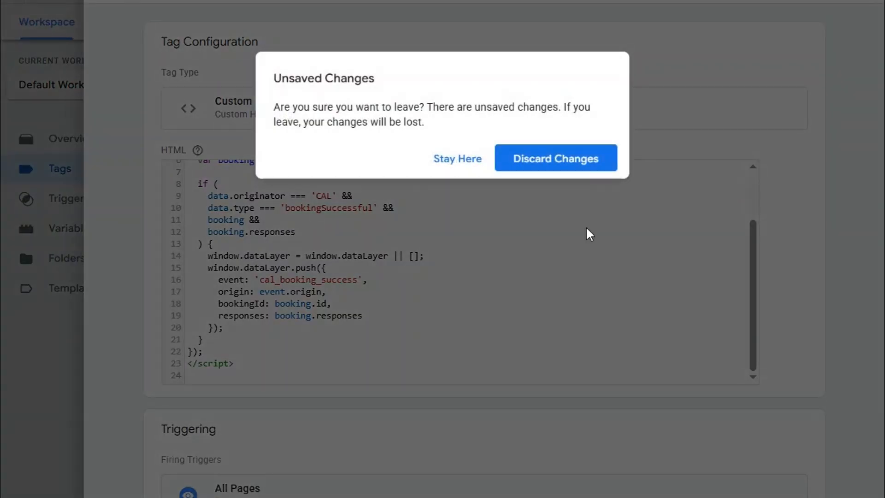
{"action": "left_click", "coordinate": [598, 161]}
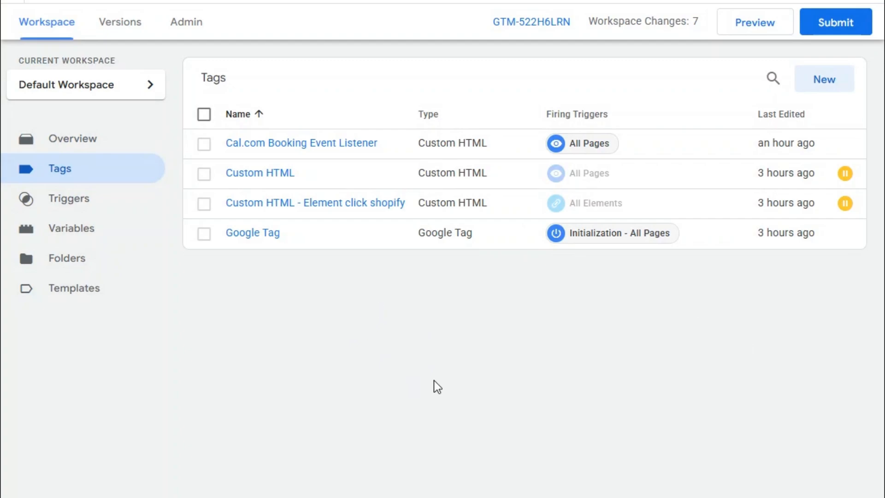
{"action": "left_click", "coordinate": [756, 28]}
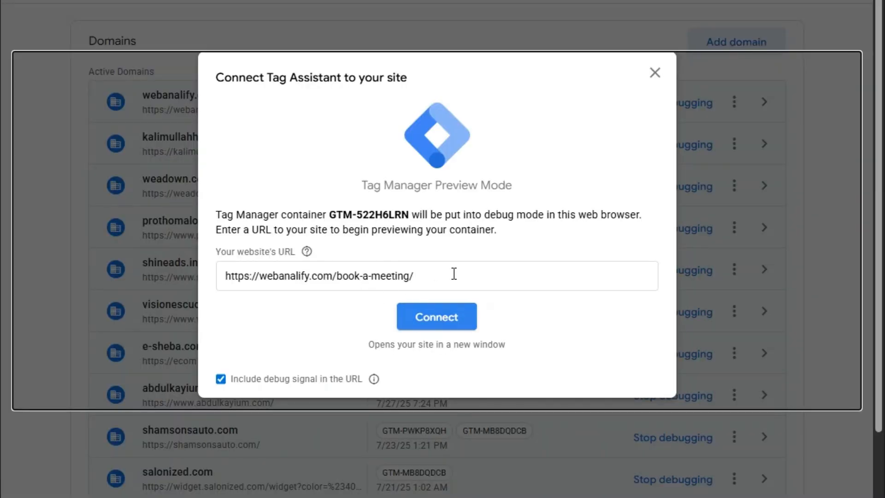
{"action": "left_click", "coordinate": [469, 280]}
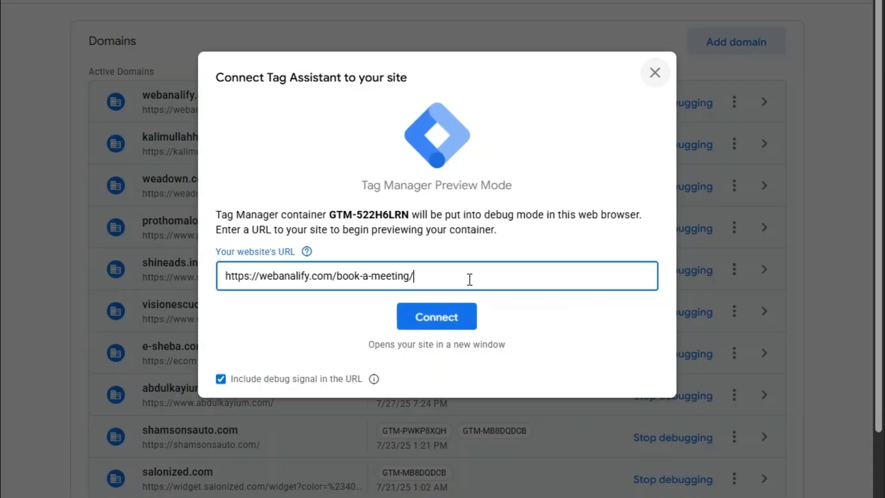
{"action": "key", "text": "ctrl+a"}
{"action": "left_click", "coordinate": [436, 325]}
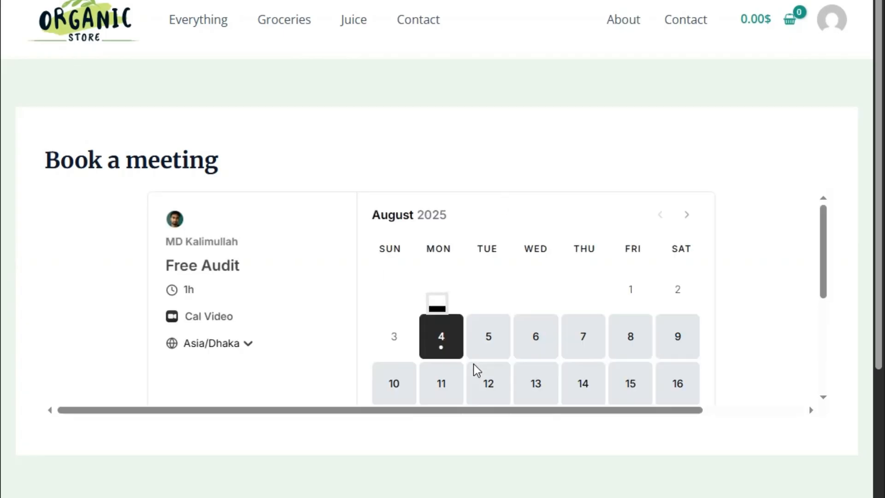
Step: Choose the 11:00 slot on Wednesday, August 6, 2025 for the Free Audit meeting
{"action": "scroll", "coordinate": [535, 267], "scroll_direction": "down", "scroll_amount": 1}
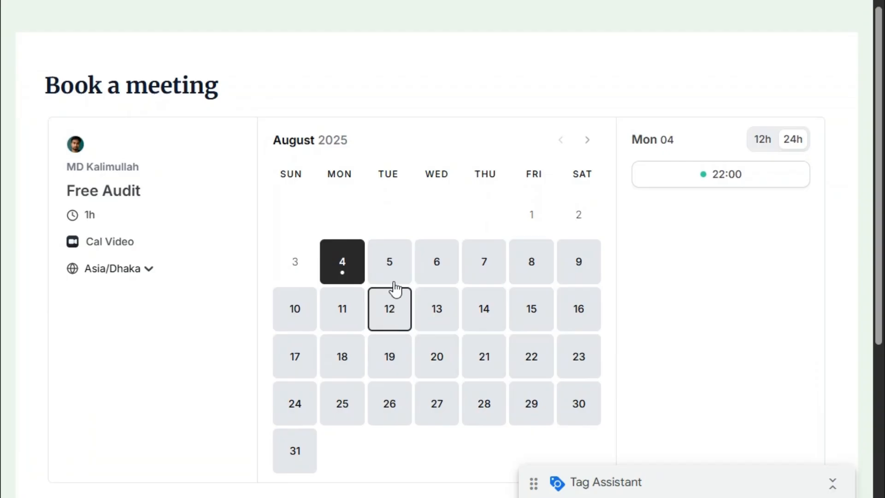
{"action": "left_click", "coordinate": [431, 270]}
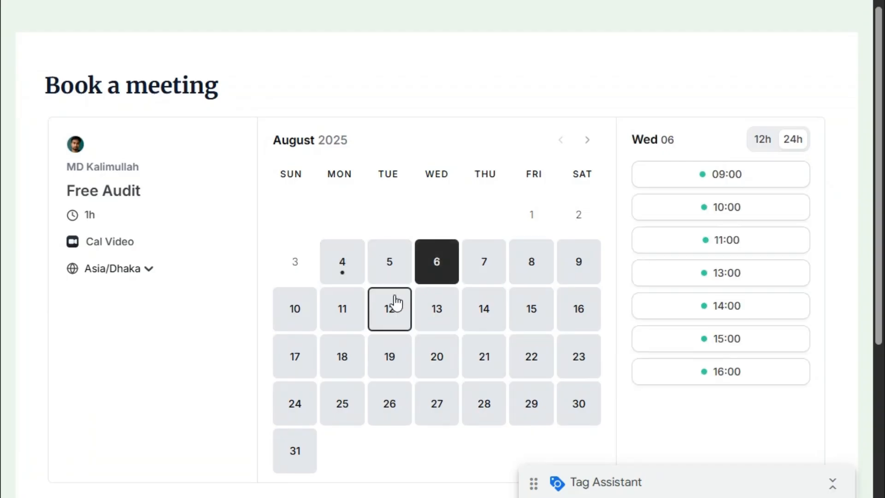
{"action": "left_click", "coordinate": [716, 241]}
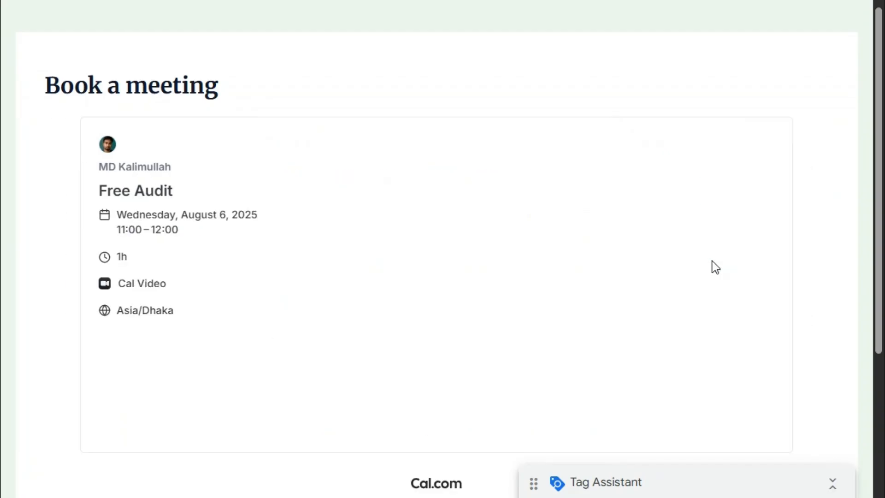
Step: Fill in the booking form with a test name, a test email address and the additional note "note", and confirm the booking
{"action": "left_click", "coordinate": [556, 160]}
{"action": "triple_click", "coordinate": [556, 160]}
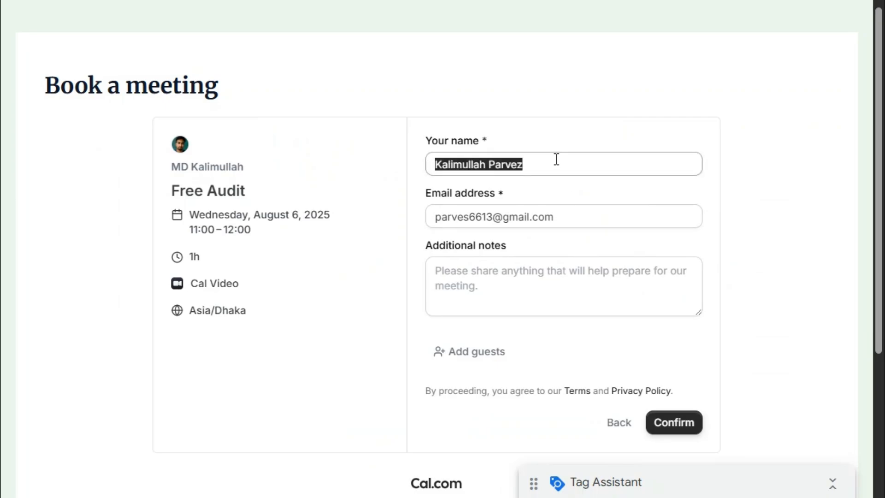
{"action": "type", "text": "test name"}
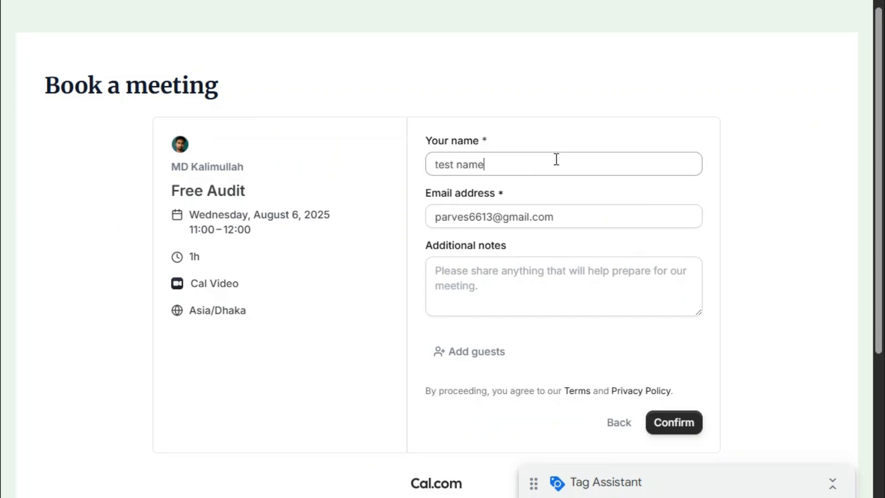
{"action": "left_click_drag", "start_coordinate": [493, 216], "coordinate": [401, 200]}
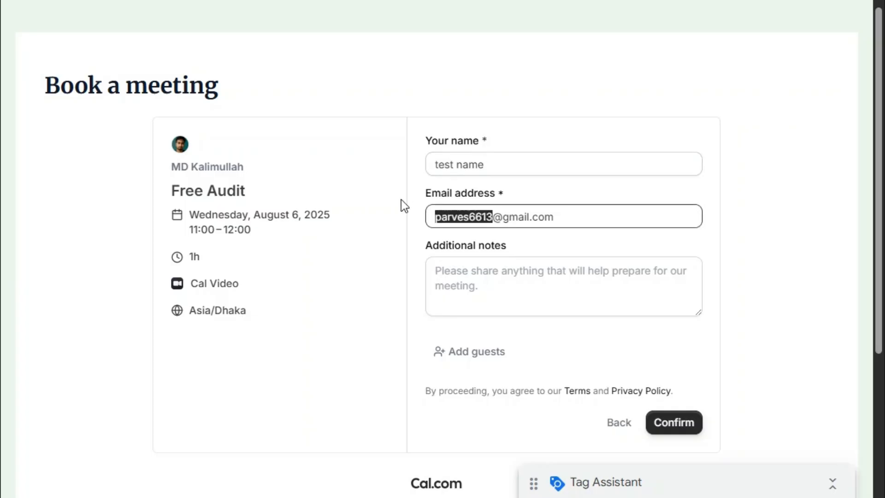
{"action": "type", "text": "test"}
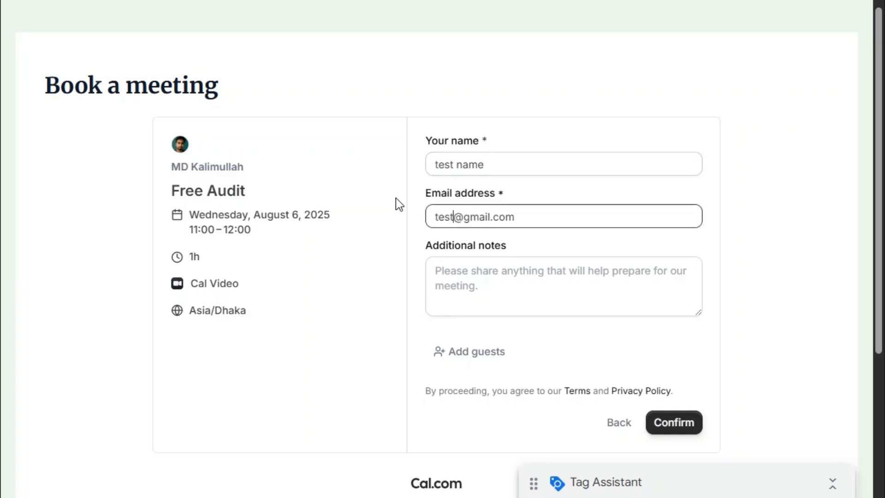
{"action": "left_click", "coordinate": [500, 278]}
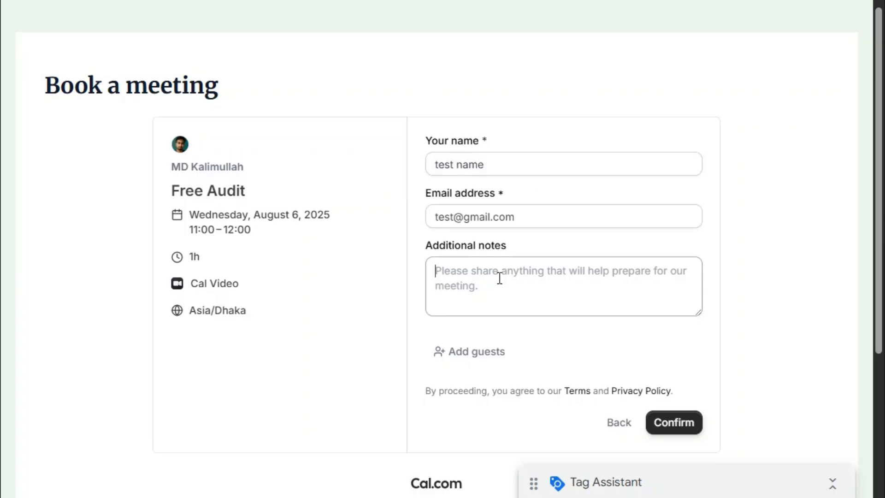
{"action": "type", "text": "note"}
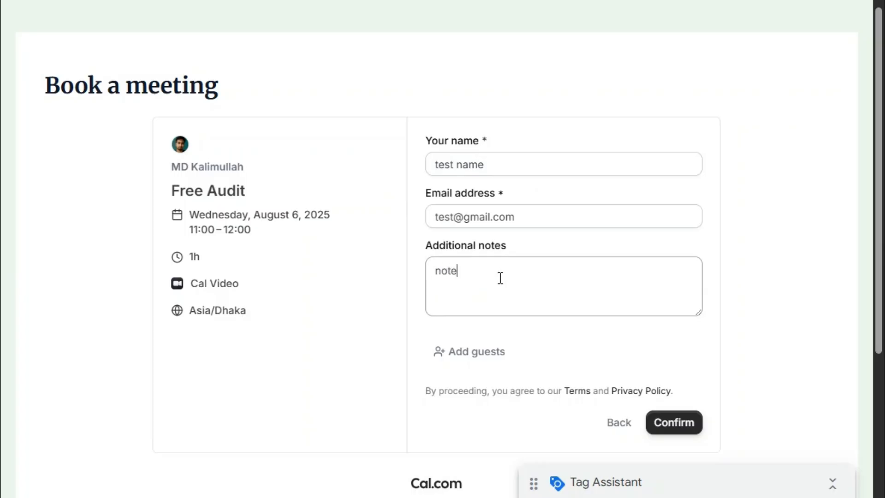
{"action": "left_click", "coordinate": [681, 429]}
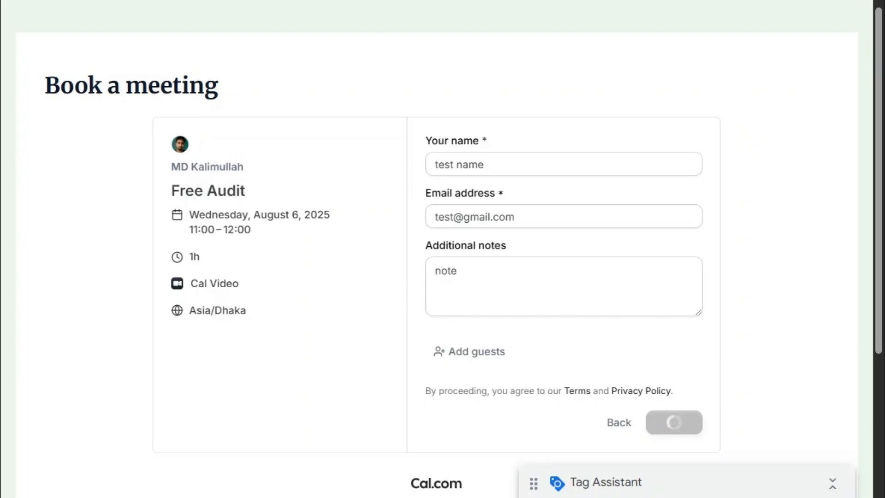
{"action": "scroll", "coordinate": [493, 319], "scroll_direction": "down", "scroll_amount": 2}
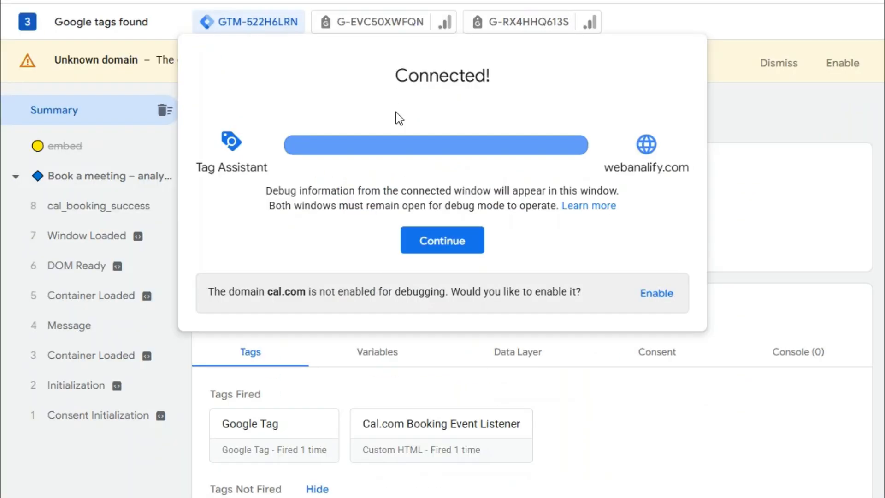
Step: Continue into Tag Assistant's debug view and expand the API call of the cal_booking_success event
{"action": "left_click", "coordinate": [435, 240]}
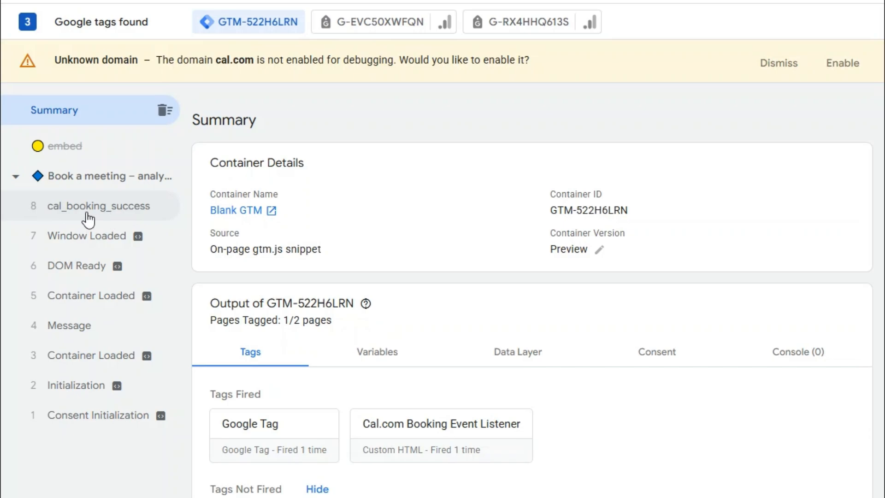
{"action": "left_click", "coordinate": [106, 215]}
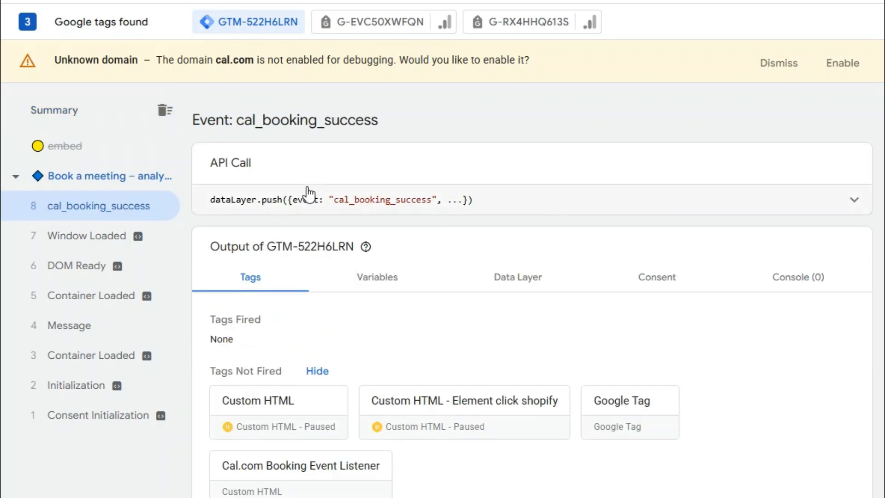
{"action": "left_click", "coordinate": [692, 207]}
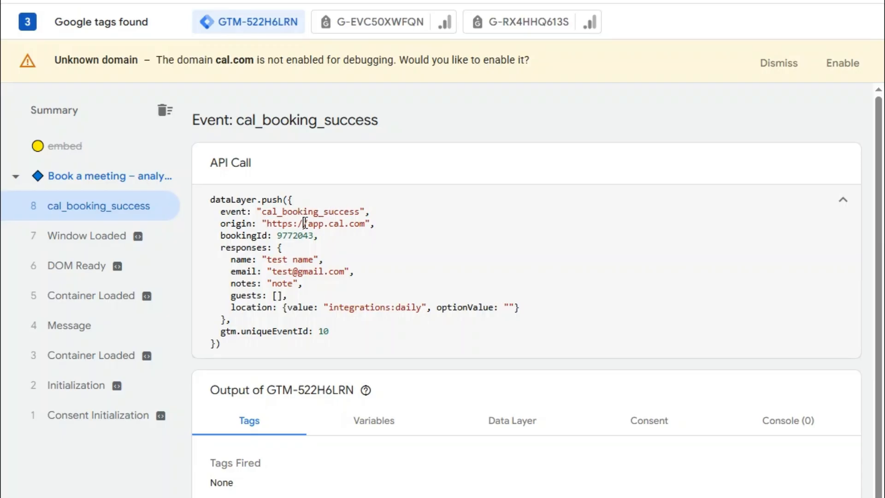
Step: Examine the booking ID and the name, email, notes and guests responses in the event's dataLayer push
{"action": "double_click", "coordinate": [295, 236]}
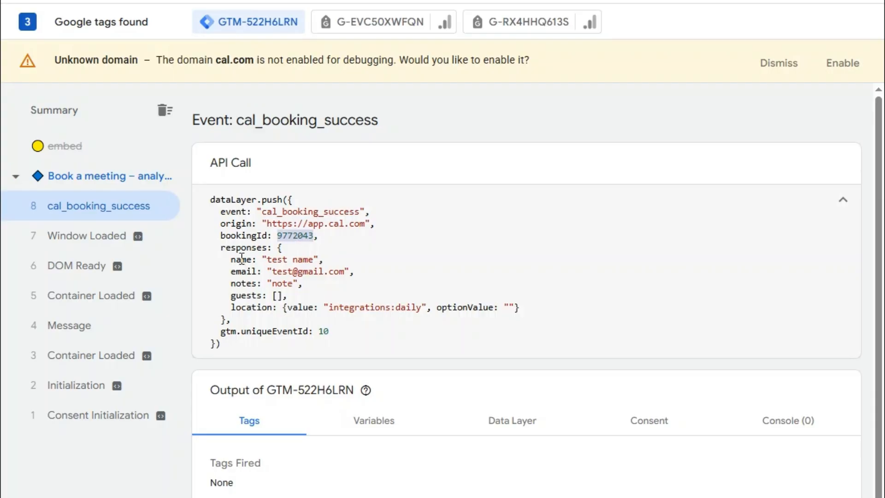
{"action": "left_click_drag", "start_coordinate": [246, 260], "coordinate": [303, 265]}
{"action": "left_click", "coordinate": [299, 282]}
{"action": "double_click", "coordinate": [280, 283]}
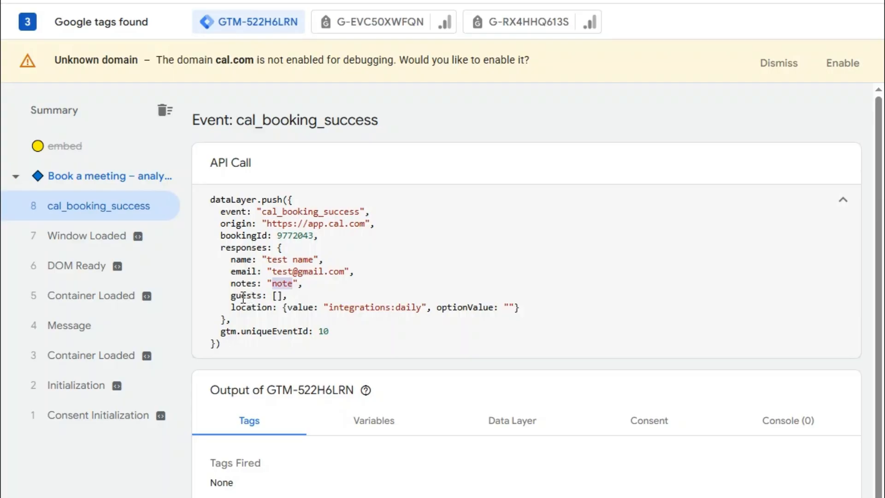
{"action": "left_click_drag", "start_coordinate": [241, 295], "coordinate": [274, 295]}
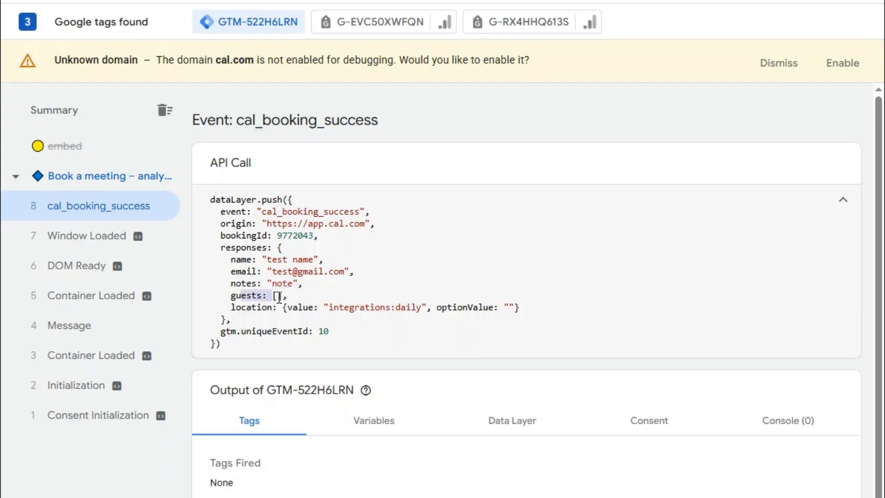
{"action": "left_click", "coordinate": [278, 296]}
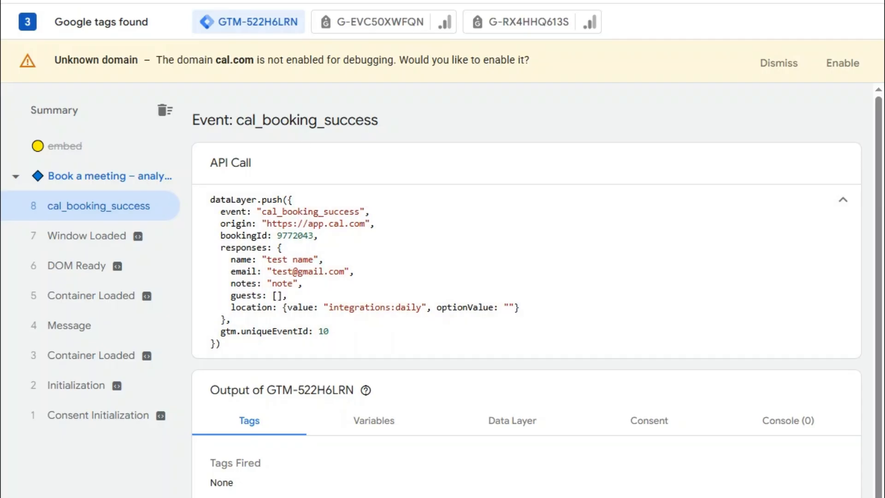
Step: Return to Google Tag Manager and start a new tag of type Google Analytics: GA4 Event
{"action": "key", "text": "ctrl+shift+Tab"}
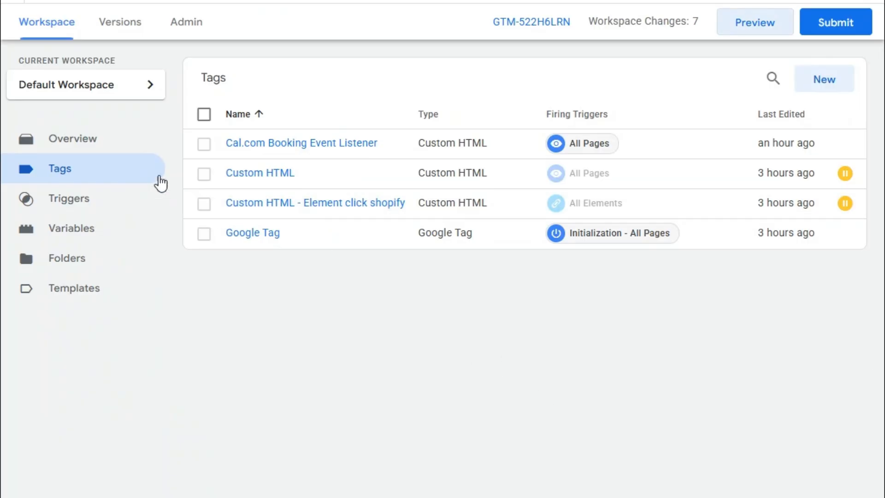
{"action": "left_click", "coordinate": [827, 86]}
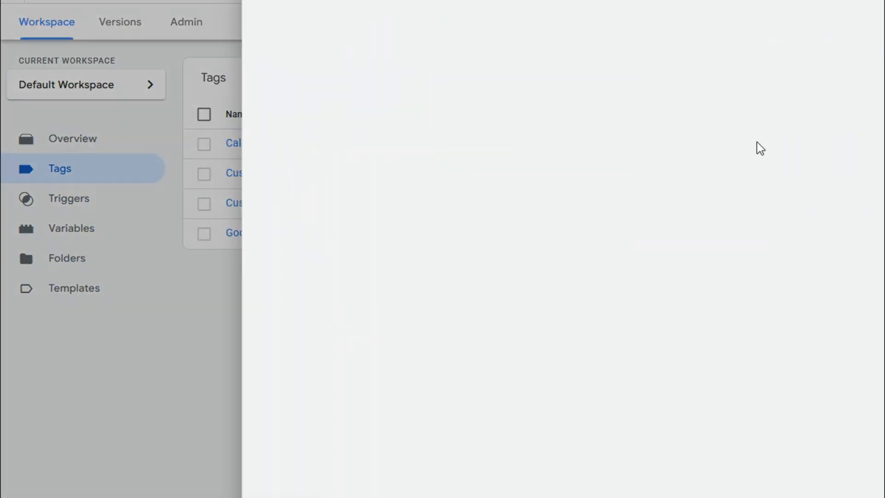
{"action": "left_click", "coordinate": [485, 117]}
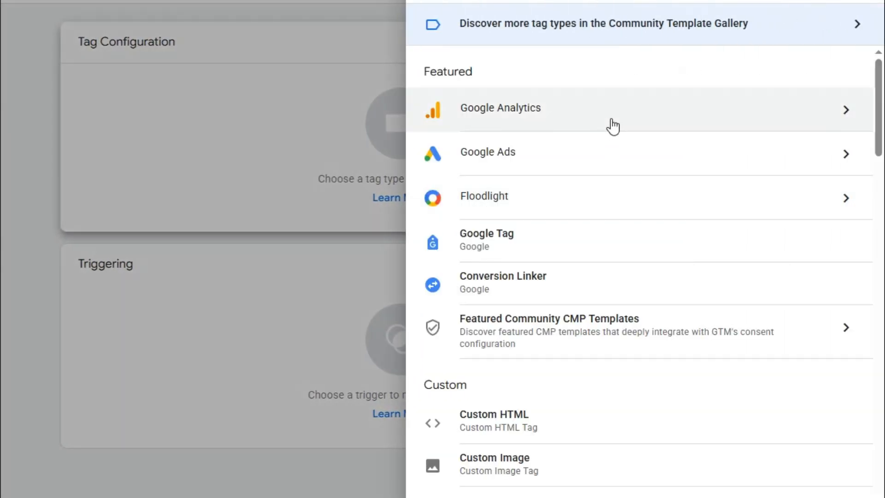
{"action": "left_click", "coordinate": [613, 125]}
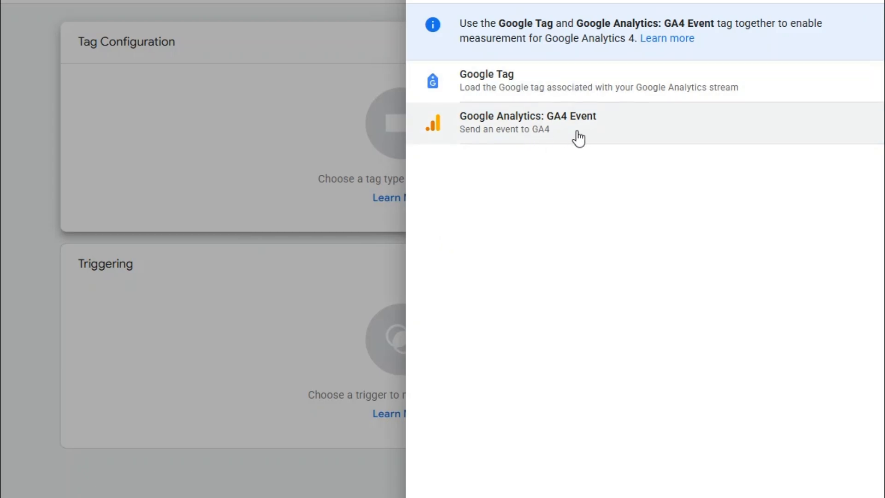
{"action": "left_click", "coordinate": [661, 137]}
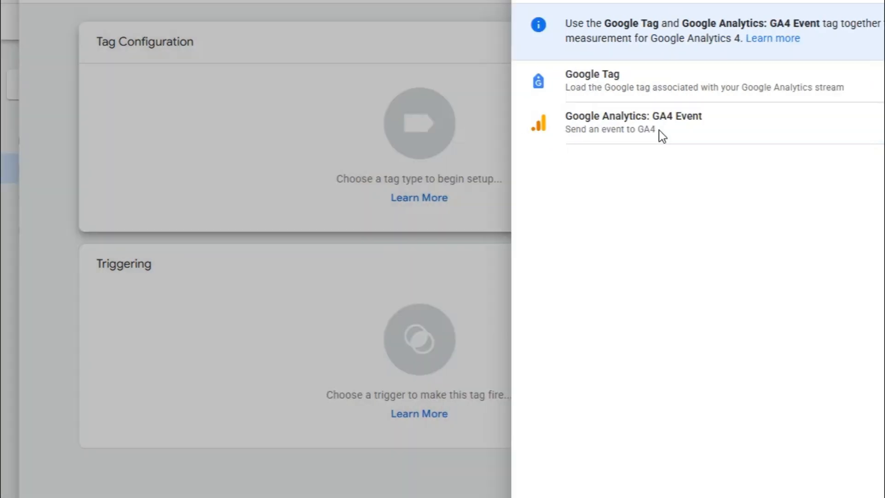
Step: Set the tag's measurement ID to the {{Measurement ID}} variable and its event name to booking_completed
{"action": "left_click", "coordinate": [250, 191]}
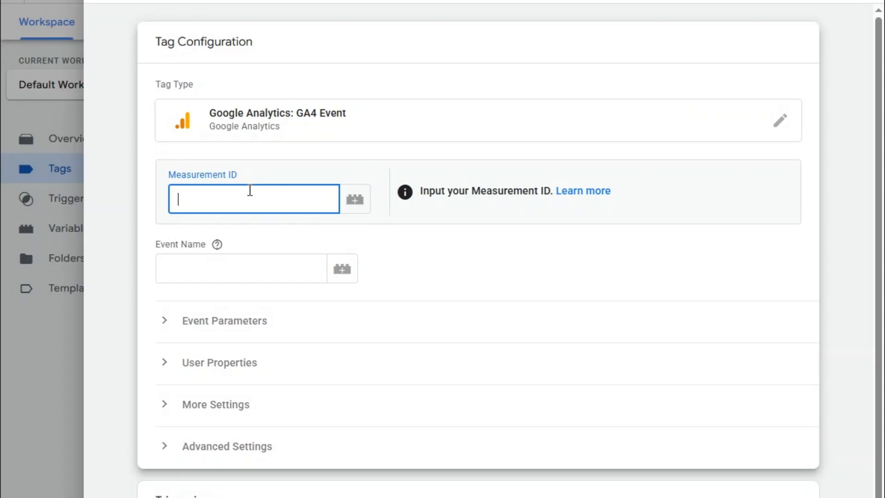
{"action": "type", "text": "{{"}
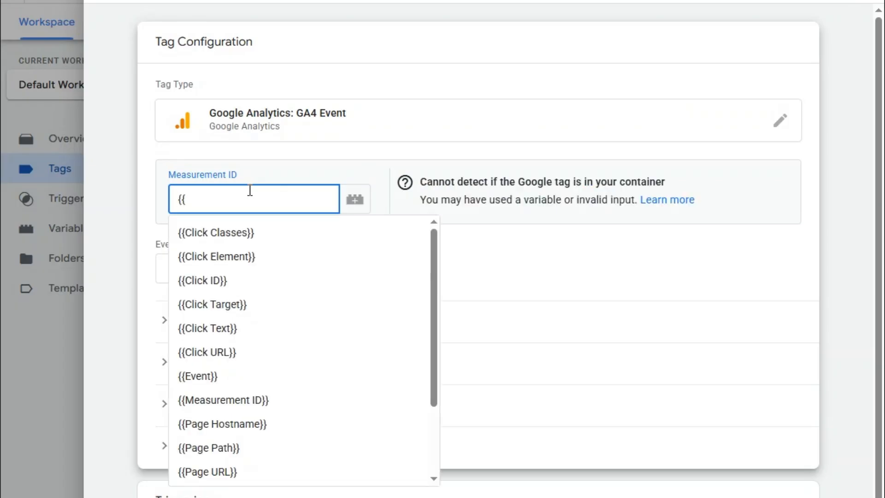
{"action": "type", "text": "mea"}
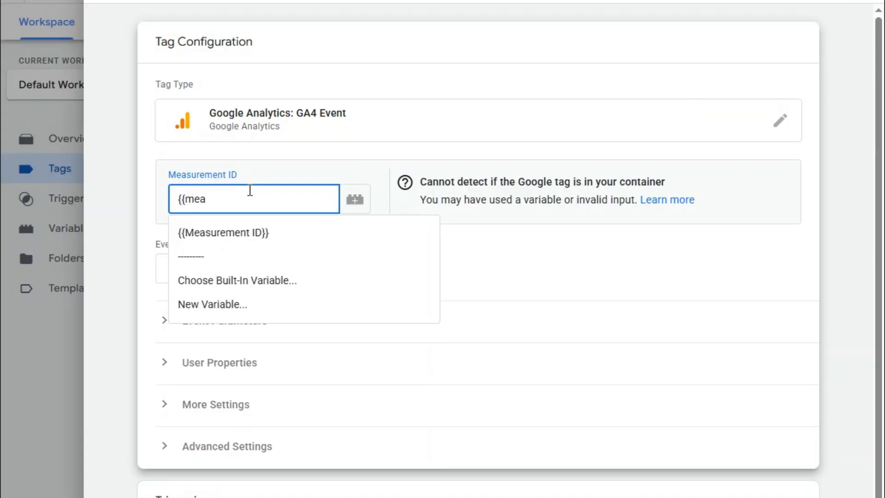
{"action": "left_click", "coordinate": [297, 232]}
{"action": "left_click", "coordinate": [277, 278]}
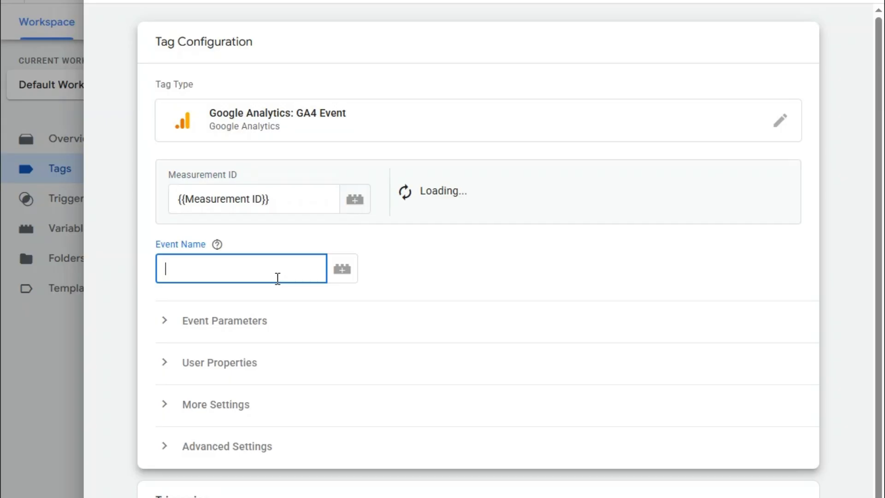
{"action": "scroll", "coordinate": [431, 341], "scroll_direction": "down", "scroll_amount": 2}
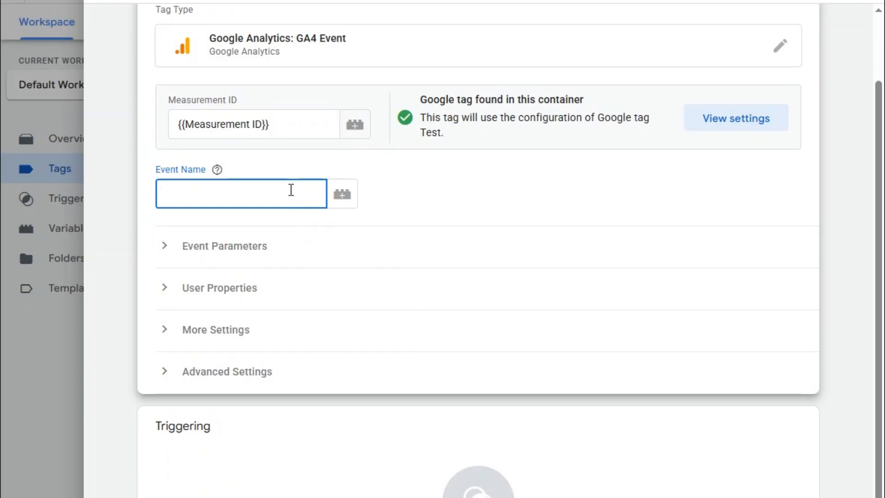
{"action": "type", "text": "booking_completed"}
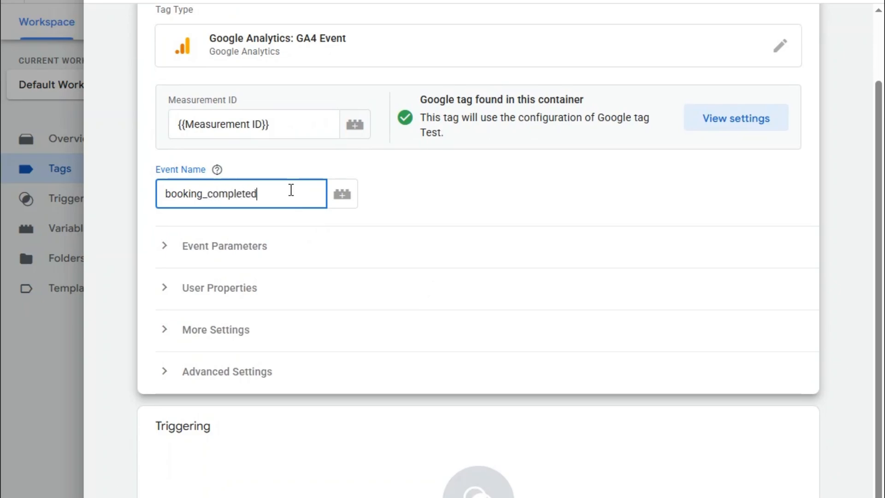
Step: Start a new firing trigger for the tag and choose Custom Event as its type
{"action": "left_click", "coordinate": [243, 484]}
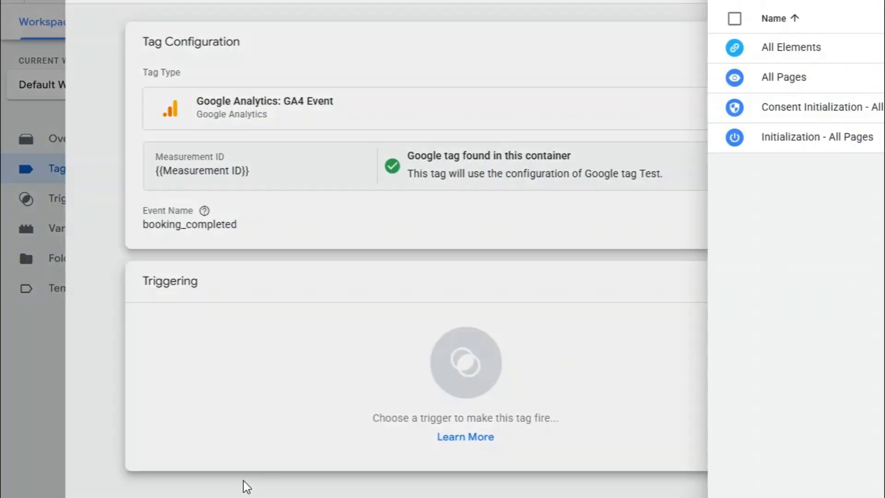
{"action": "left_click", "coordinate": [856, 3]}
{"action": "left_click", "coordinate": [830, 91]}
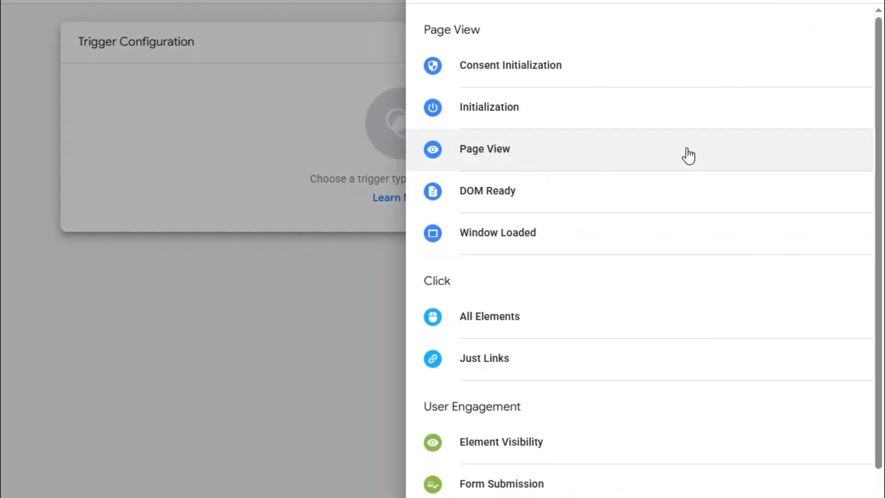
{"action": "scroll", "coordinate": [613, 296], "scroll_direction": "down", "scroll_amount": 5}
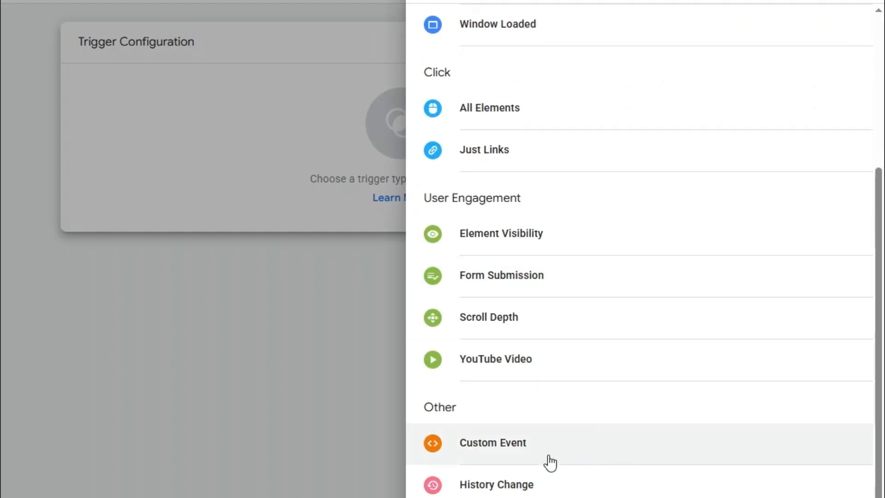
{"action": "left_click", "coordinate": [560, 447]}
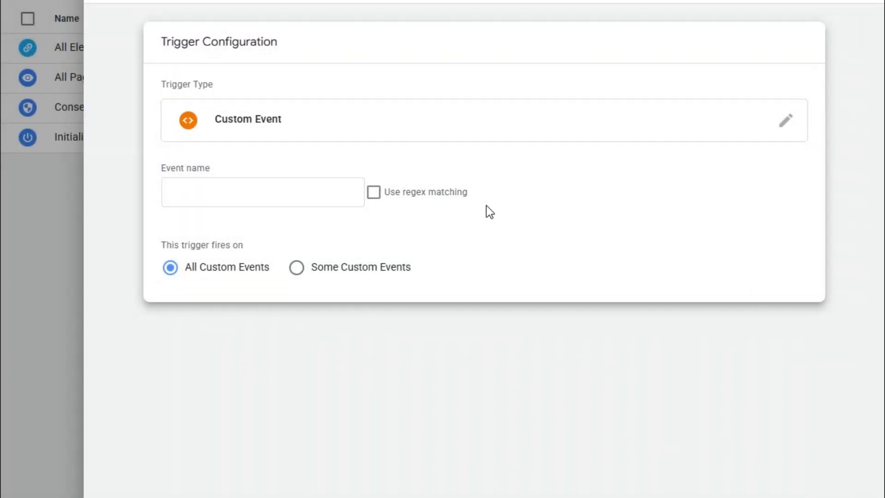
Step: Copy the event name cal_booking_success from Tag Assistant into the trigger, and save it as cal_booking_success for all custom events
{"action": "left_click", "coordinate": [251, 188]}
{"action": "key", "text": "alt+Tab"}
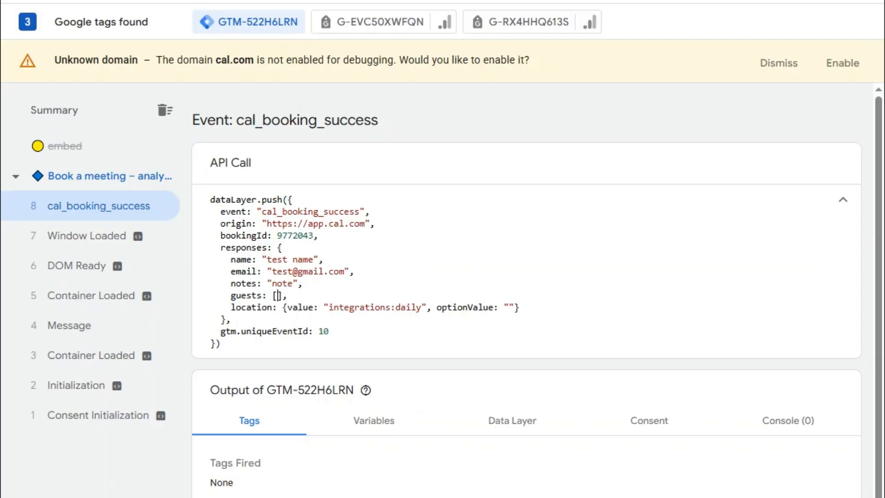
{"action": "double_click", "coordinate": [325, 212]}
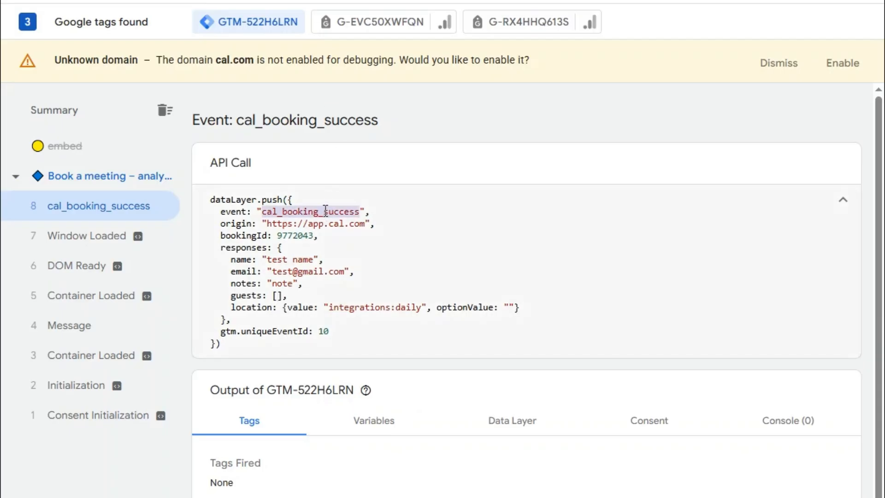
{"action": "key", "text": "ctrl+c"}
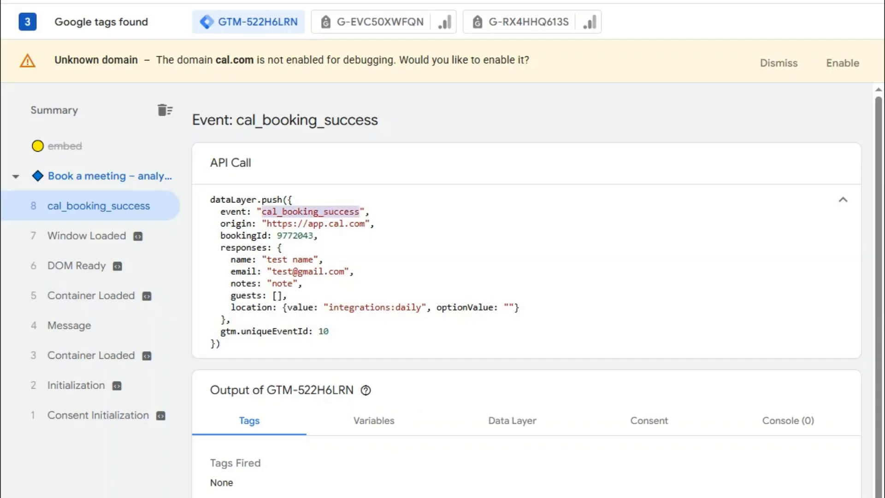
{"action": "key", "text": "alt+Tab"}
{"action": "key", "text": "ctrl+v"}
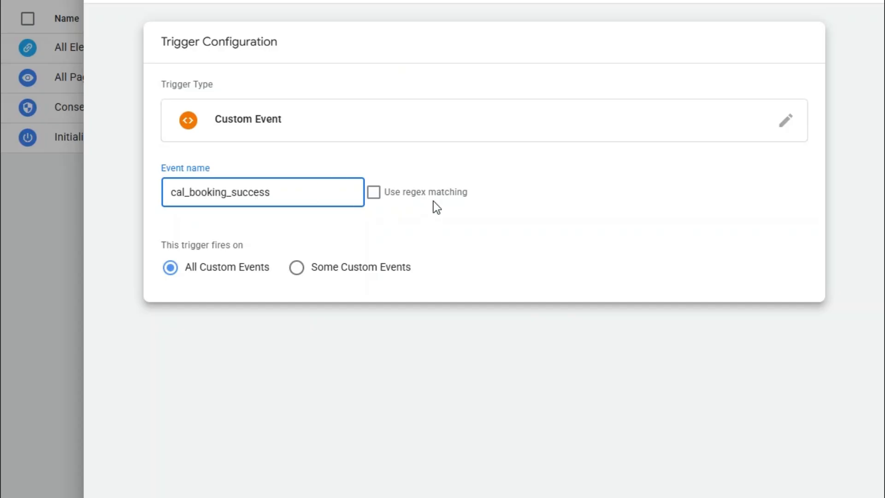
{"action": "left_click", "coordinate": [802, 2]}
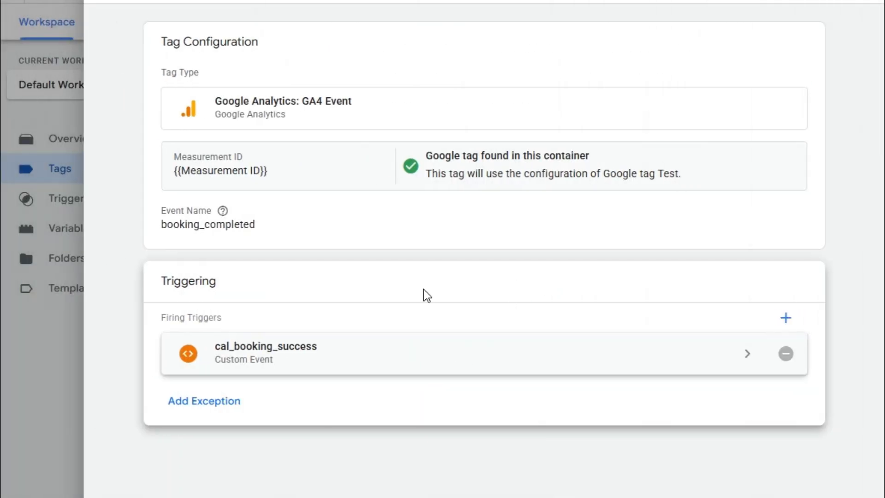
Step: Add an event parameter named booking_id to the GA4 event tag
{"action": "left_click", "coordinate": [415, 224]}
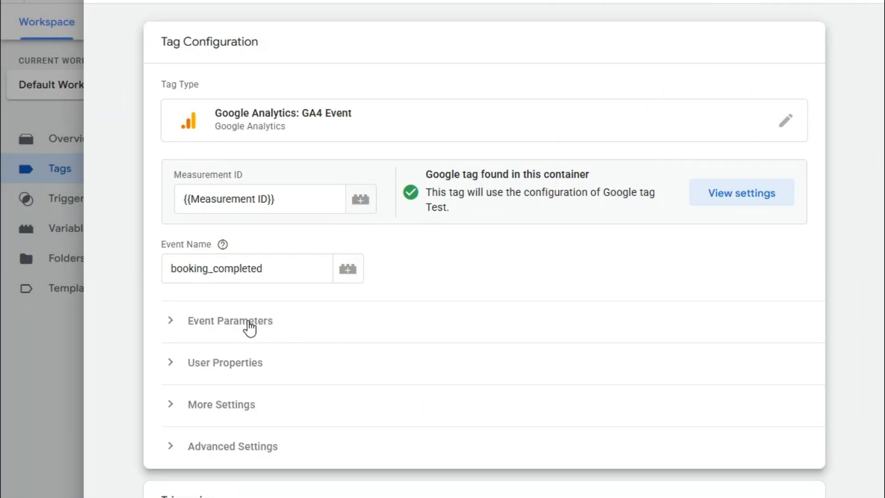
{"action": "left_click", "coordinate": [271, 321]}
{"action": "scroll", "coordinate": [533, 323], "scroll_direction": "down", "scroll_amount": 3}
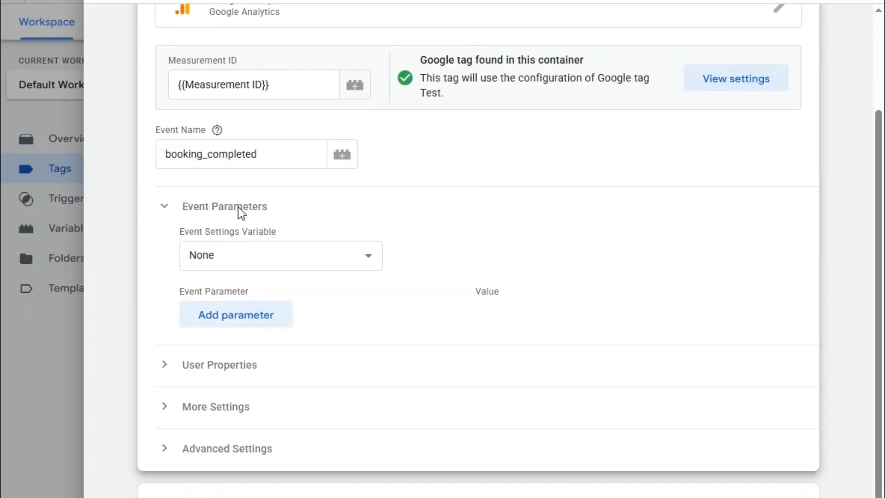
{"action": "left_click", "coordinate": [269, 318]}
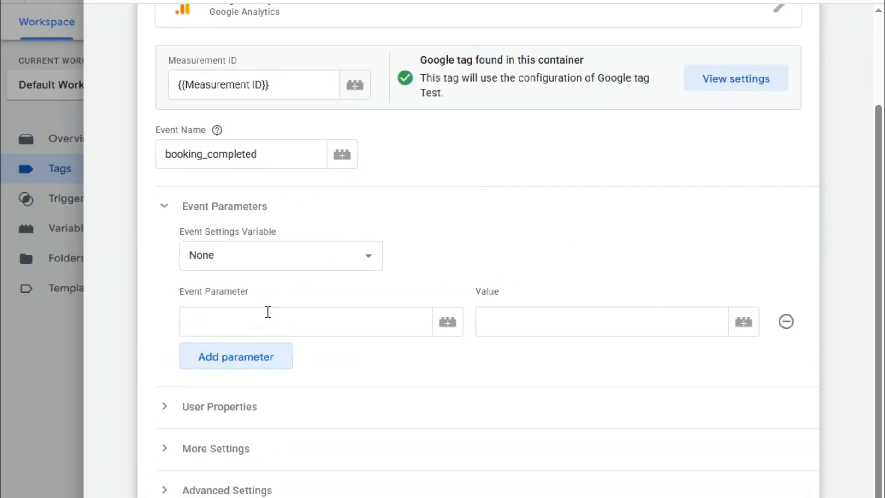
{"action": "left_click", "coordinate": [323, 323]}
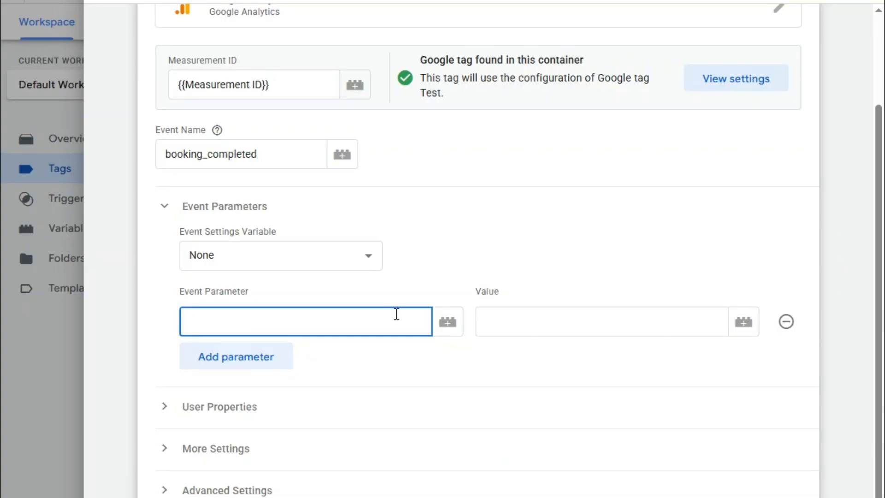
{"action": "type", "text": "booking_id"}
Step: Create a new variable of type Data Layer Variable for the booking_id parameter's value
{"action": "left_click", "coordinate": [585, 316]}
{"action": "left_click", "coordinate": [743, 322]}
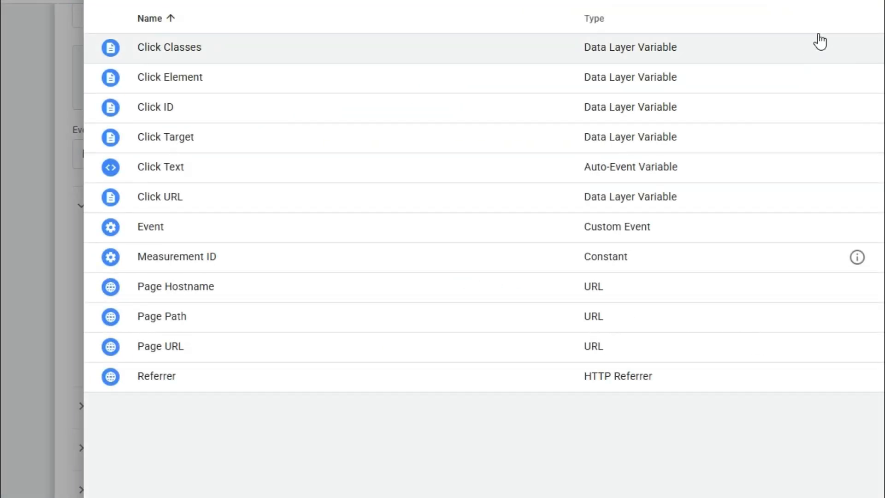
{"action": "left_click", "coordinate": [858, 1]}
{"action": "left_click", "coordinate": [550, 94]}
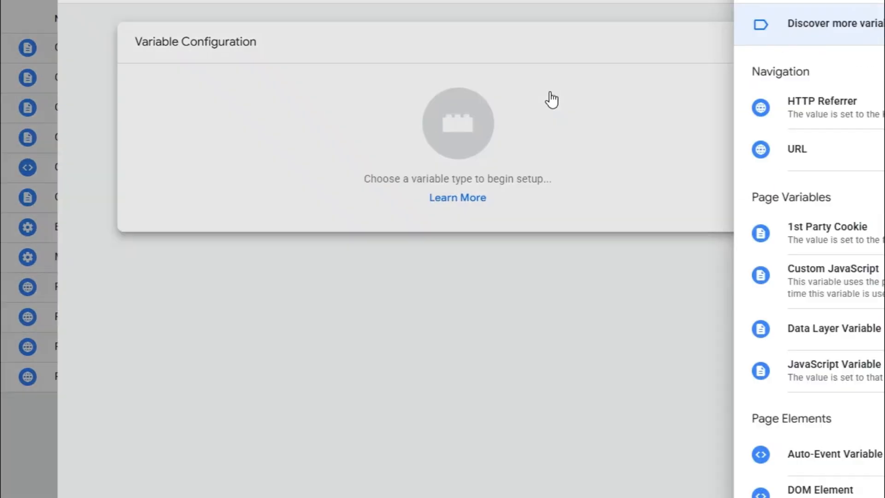
{"action": "scroll", "coordinate": [588, 277], "scroll_direction": "down", "scroll_amount": 2}
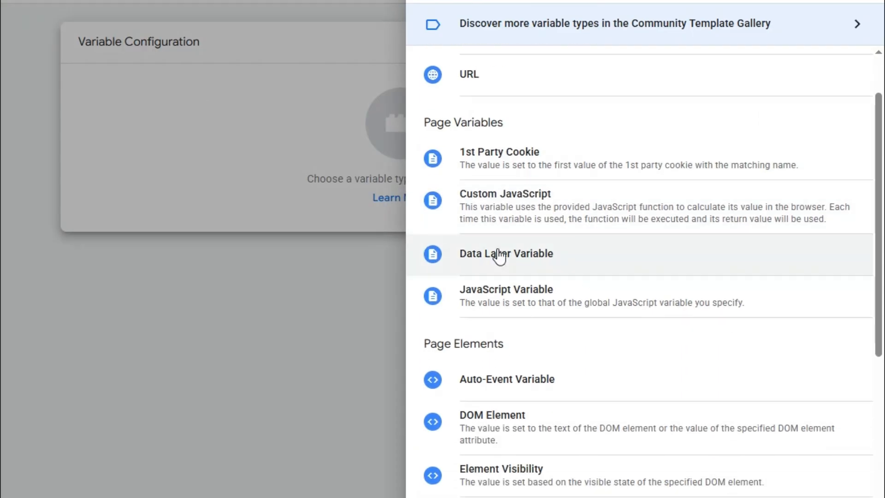
{"action": "left_click", "coordinate": [544, 251]}
Step: Copy the bookingId key from Tag Assistant as the data layer variable name and save the variable as "DLV - bookingId"
{"action": "left_click", "coordinate": [312, 202]}
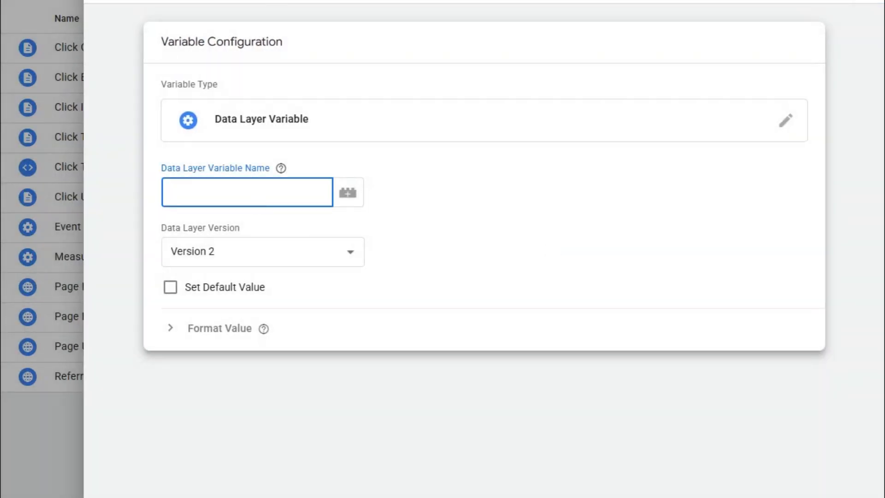
{"action": "left_click", "coordinate": [350, 1]}
{"action": "left_click", "coordinate": [326, 232]}
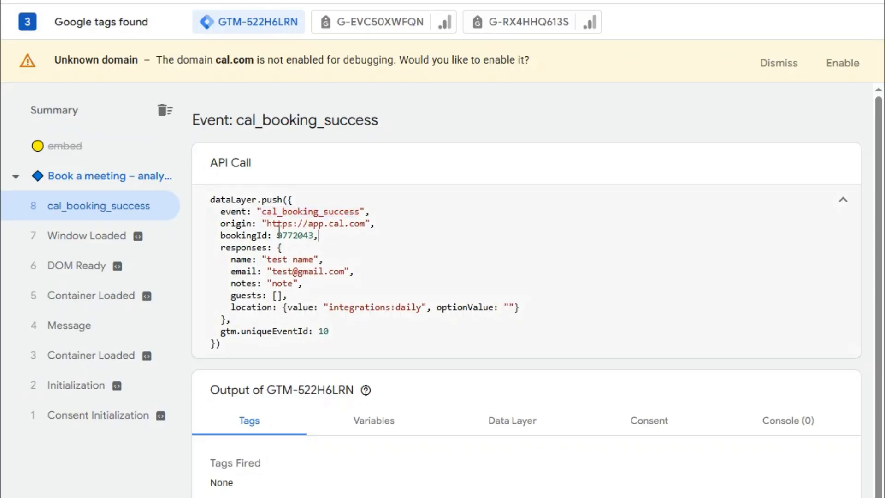
{"action": "double_click", "coordinate": [257, 236]}
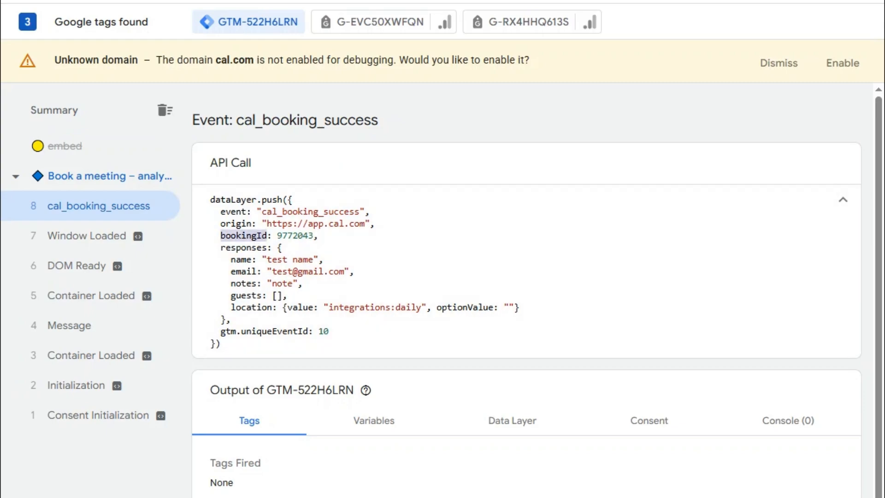
{"action": "left_click", "coordinate": [347, 1]}
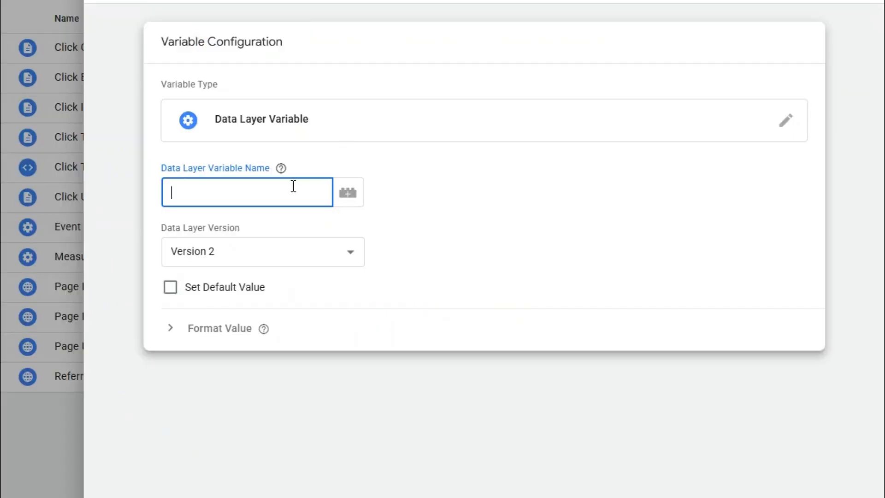
{"action": "key", "text": "ctrl+v"}
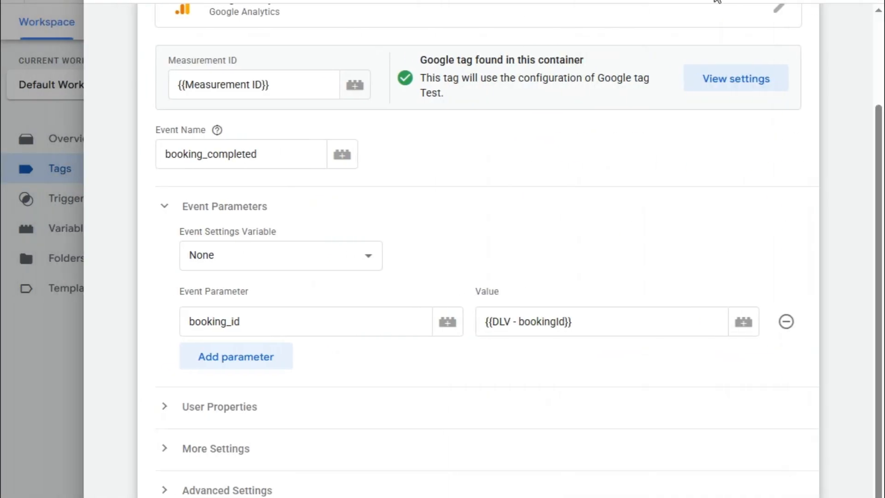
Step: Check the other response fields in the event's dataLayer push, and save the tag as "GA4 - Cal.com - Success Event"
{"action": "left_click", "coordinate": [271, 317]}
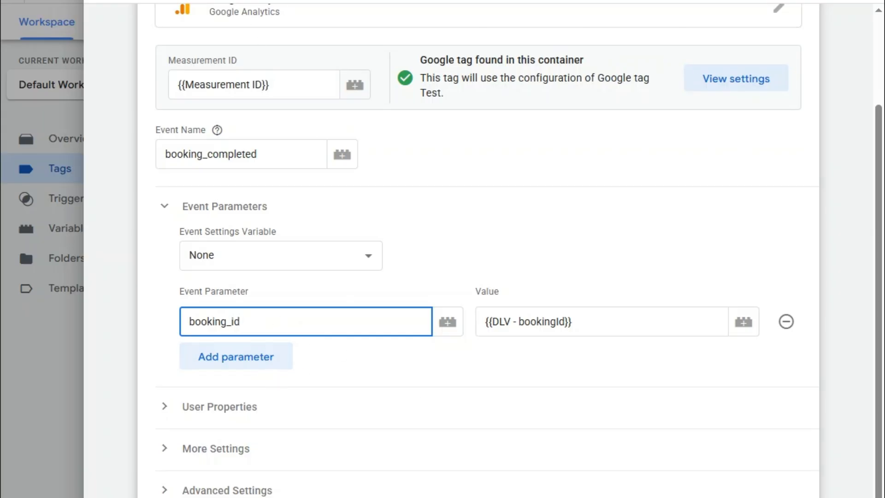
{"action": "left_click", "coordinate": [480, 1]}
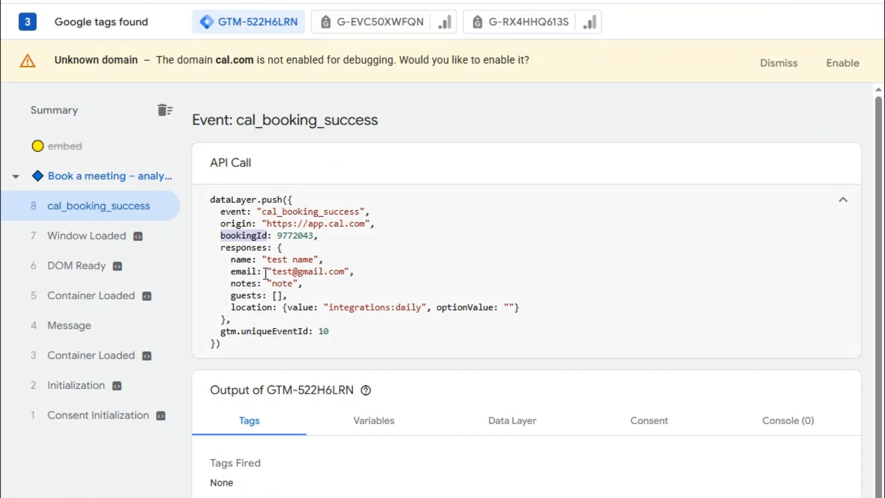
{"action": "key", "text": "ctrl+shift+Tab"}
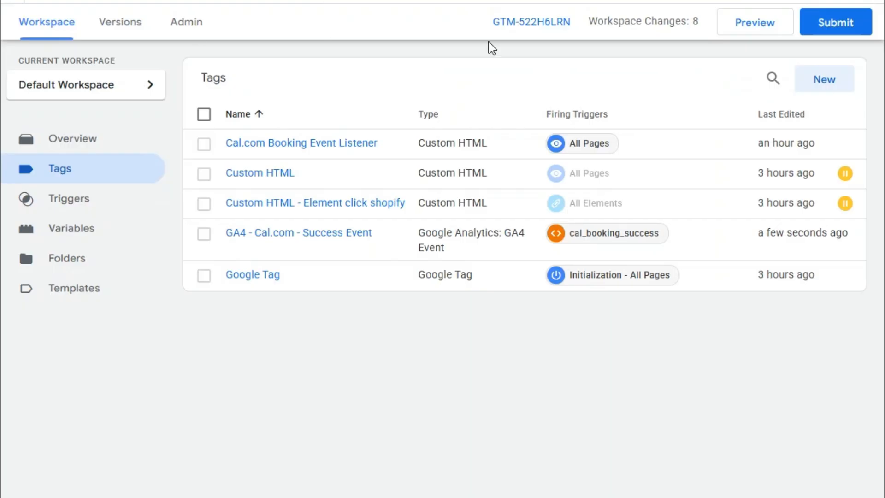
Step: Preview the container in Tag Assistant and choose the Wednesday, August 6, 10:00 slot on the site's Book a meeting page
{"action": "left_click", "coordinate": [744, 28]}
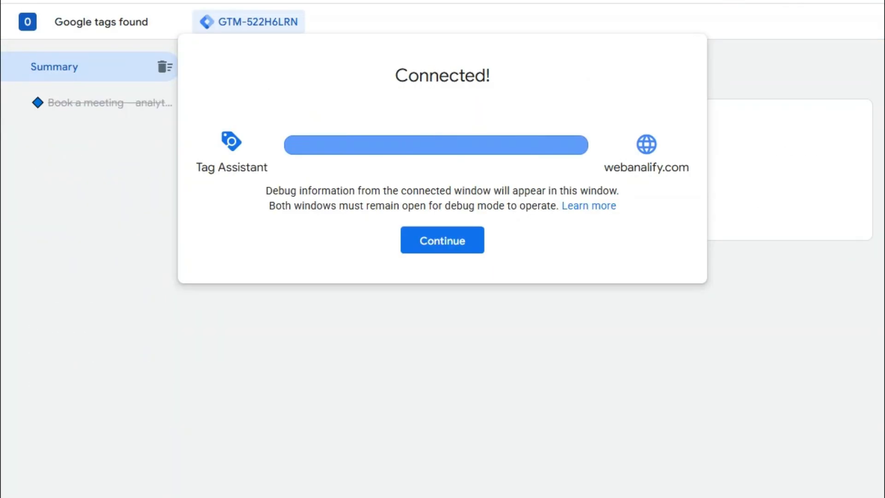
{"action": "left_click", "coordinate": [456, 249]}
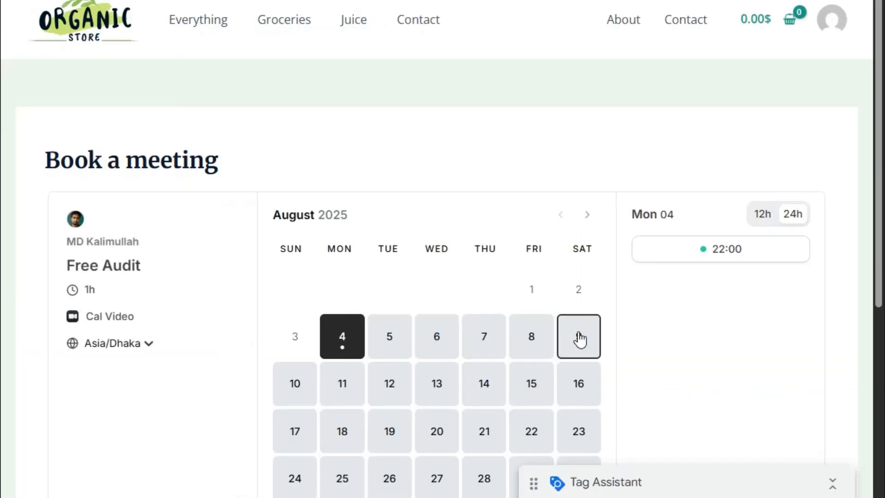
{"action": "left_click", "coordinate": [437, 347]}
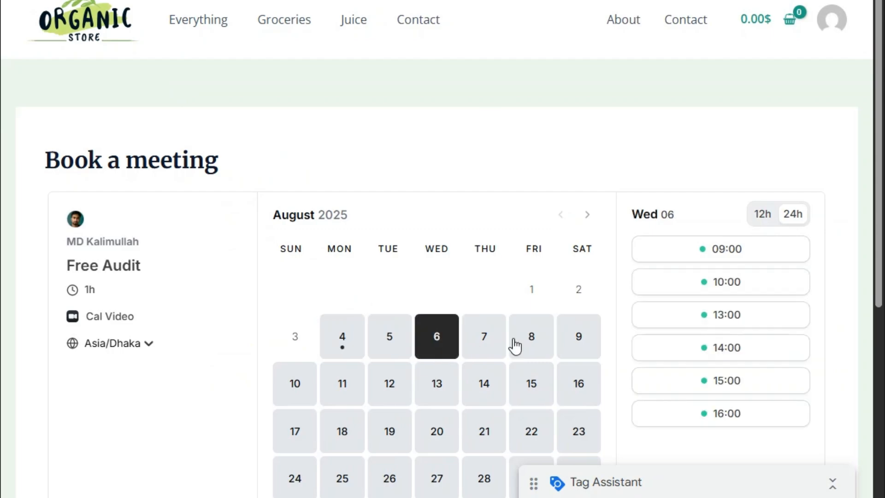
{"action": "left_click", "coordinate": [749, 289]}
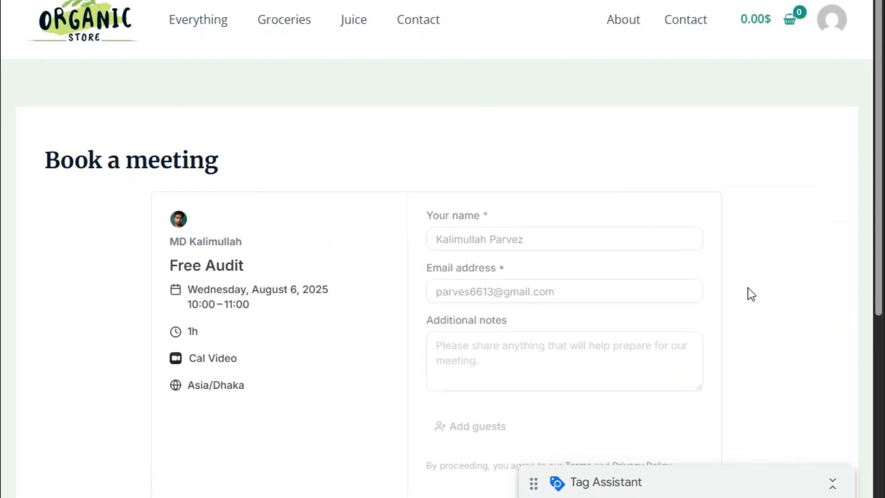
Step: Fill in the booking form with the name "my name", a test email address and the additional note "tst note"
{"action": "triple_click", "coordinate": [528, 239]}
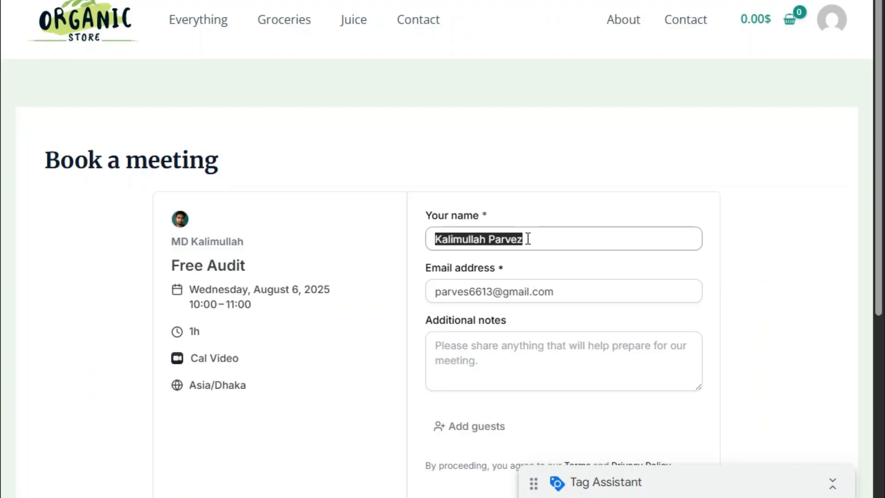
{"action": "type", "text": "m"}
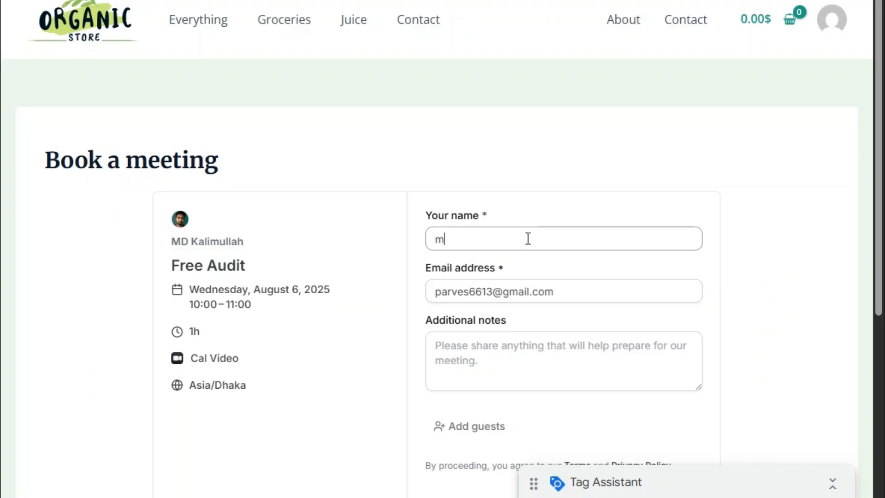
{"action": "type", "text": "y name"}
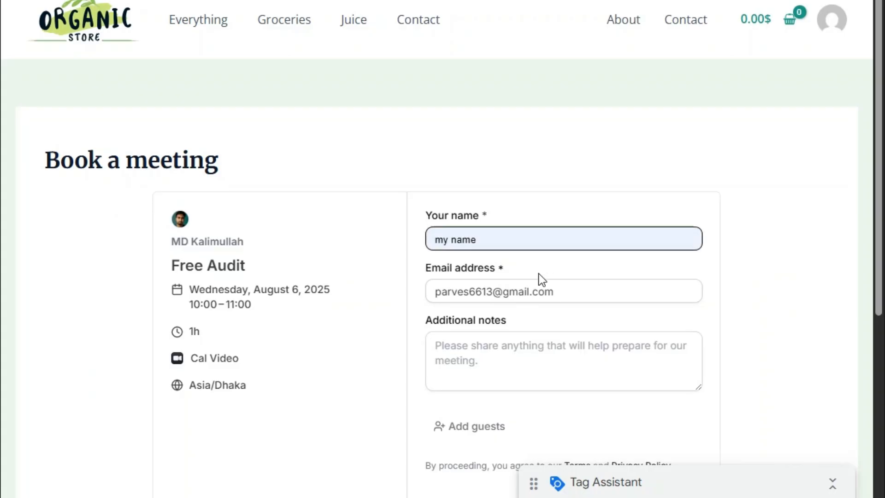
{"action": "left_click", "coordinate": [528, 291]}
{"action": "left_click_drag", "start_coordinate": [492, 291], "coordinate": [433, 301]}
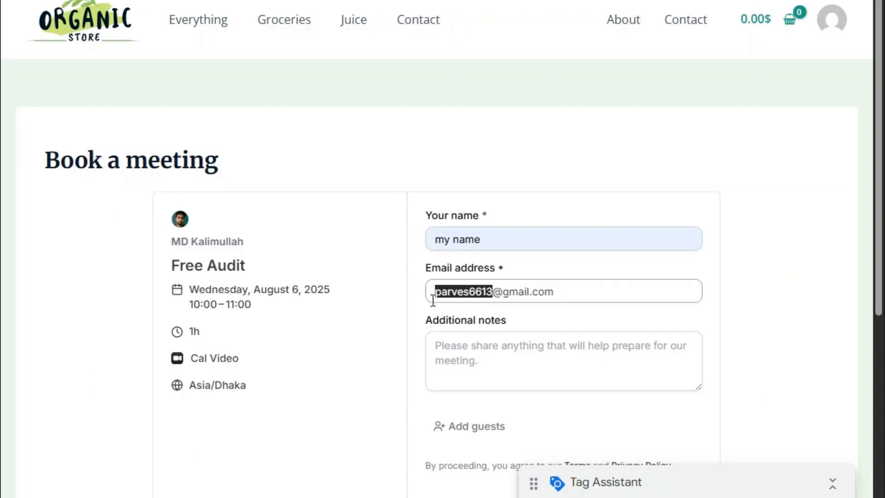
{"action": "key", "text": "BackSpace"}
{"action": "type", "text": "admin"}
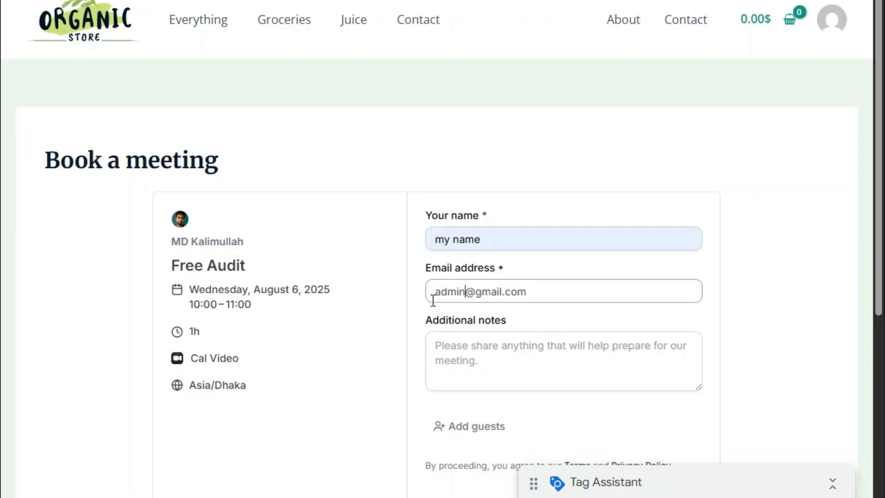
{"action": "left_click", "coordinate": [488, 337]}
{"action": "type", "text": "tst"}
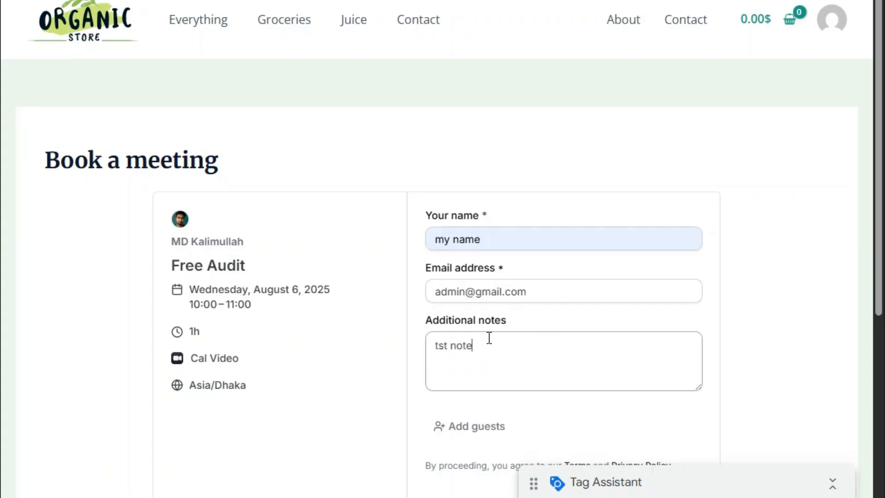
{"action": "type", "text": " note"}
Step: Add a guest with their email address to the booking and confirm it
{"action": "scroll", "coordinate": [491, 344], "scroll_direction": "down", "scroll_amount": 3}
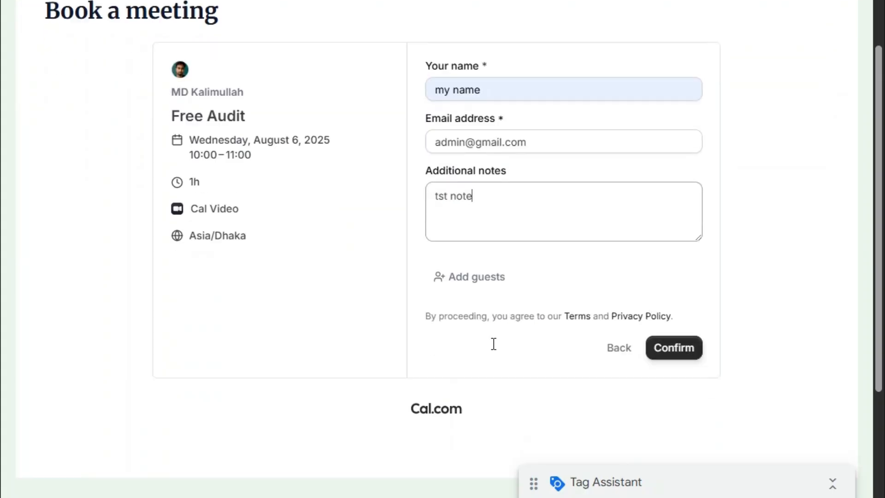
{"action": "left_click", "coordinate": [503, 281]}
{"action": "left_click", "coordinate": [492, 290]}
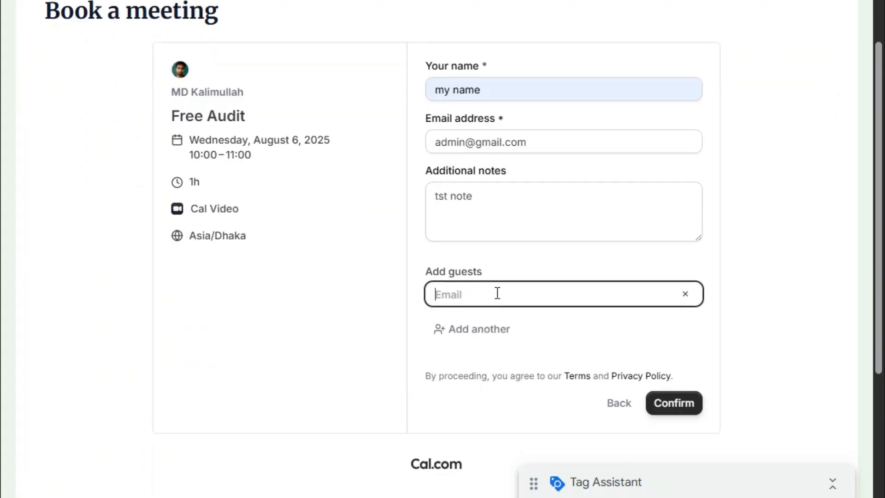
{"action": "left_click", "coordinate": [606, 343]}
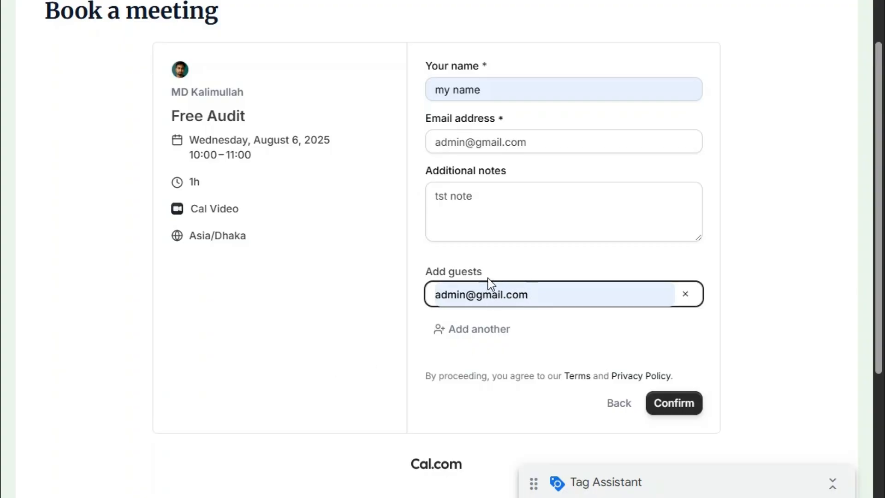
{"action": "scroll", "coordinate": [615, 300], "scroll_direction": "down", "scroll_amount": 2}
{"action": "scroll", "coordinate": [627, 392], "scroll_direction": "up", "scroll_amount": 3}
{"action": "scroll", "coordinate": [654, 382], "scroll_direction": "down", "scroll_amount": 1}
{"action": "left_click", "coordinate": [674, 402]}
{"action": "scroll", "coordinate": [571, 330], "scroll_direction": "up", "scroll_amount": 2}
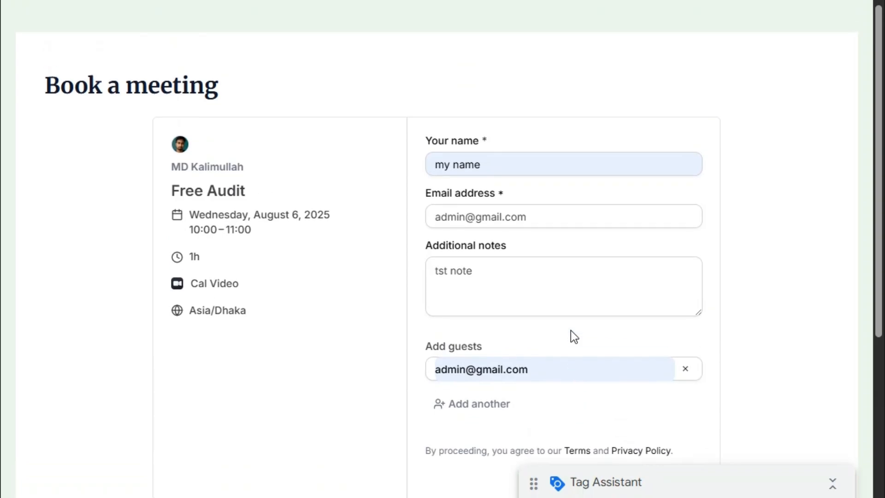
{"action": "scroll", "coordinate": [571, 330], "scroll_direction": "down", "scroll_amount": 2}
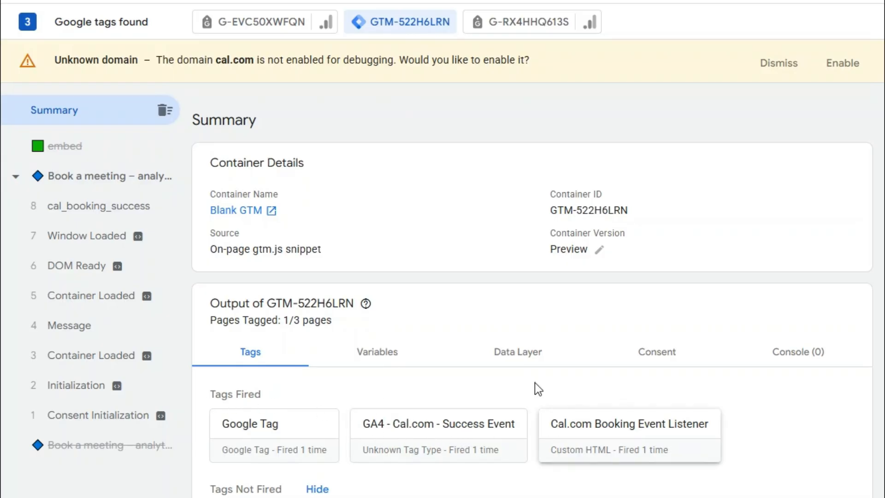
Step: In Tag Assistant, examine the cal_booking_success event's dataLayer push, including the guests and bookingId fields
{"action": "mouse_move", "coordinate": [132, 240]}
{"action": "left_click", "coordinate": [119, 208]}
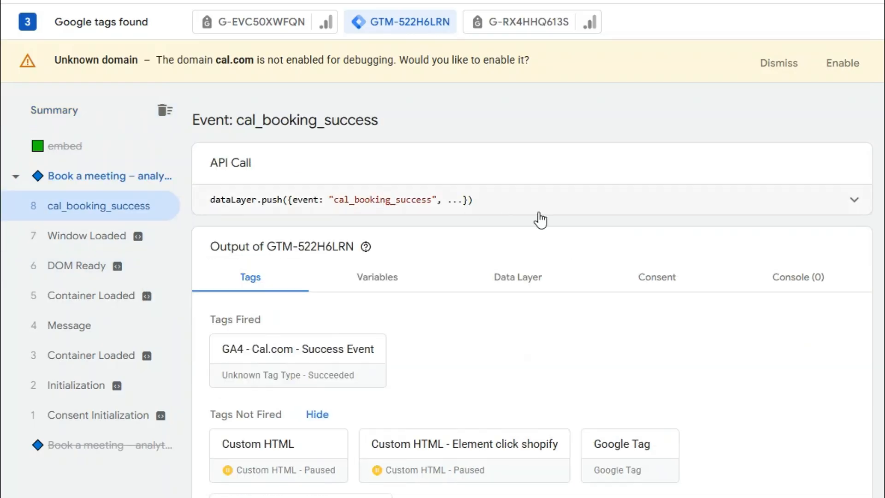
{"action": "left_click", "coordinate": [634, 212]}
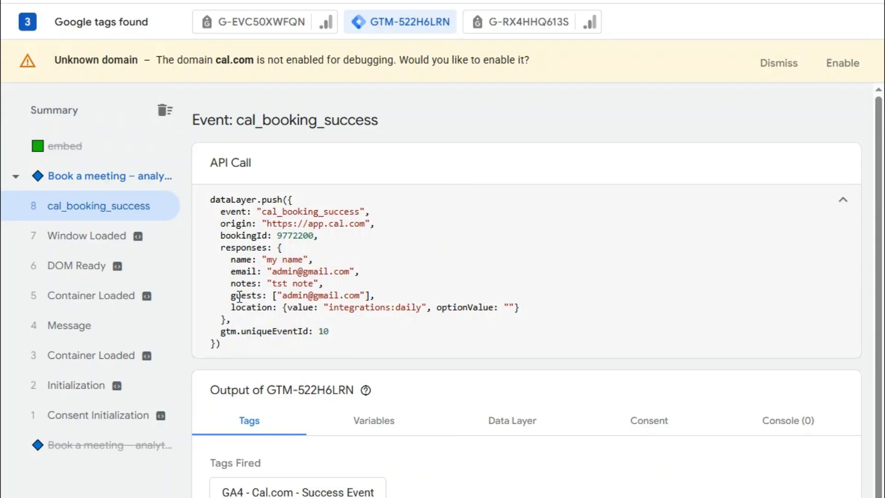
{"action": "left_click_drag", "start_coordinate": [240, 295], "coordinate": [394, 300]}
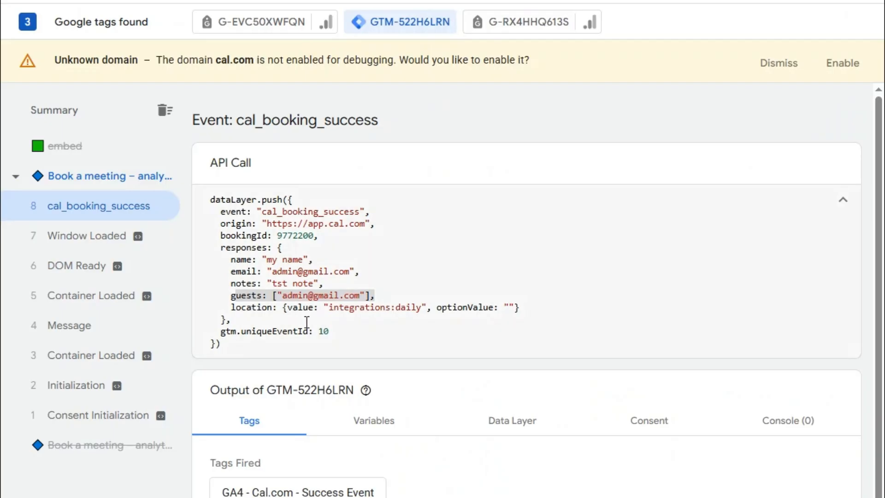
{"action": "double_click", "coordinate": [243, 236]}
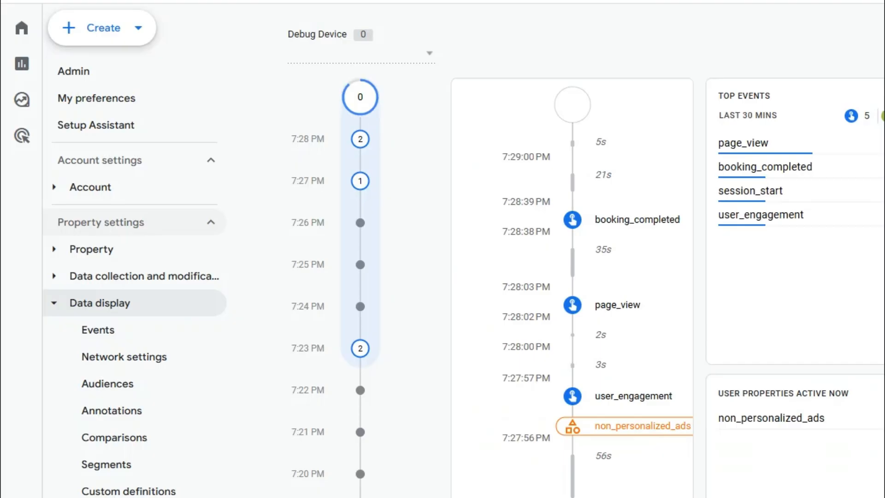
Step: Compare the booking_id parameter of booking_completed in Google Analytics DebugView with the bookingId in Tag Assistant's dataLayer push
{"action": "left_click", "coordinate": [625, 226]}
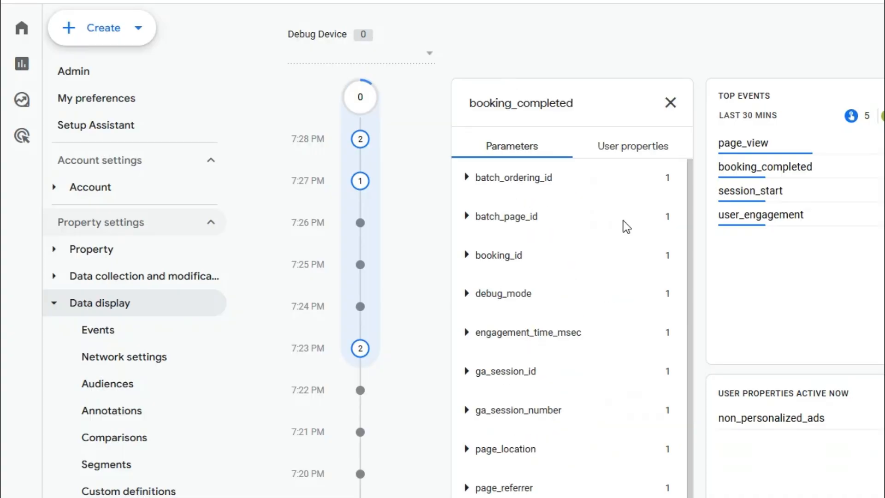
{"action": "double_click", "coordinate": [502, 253]}
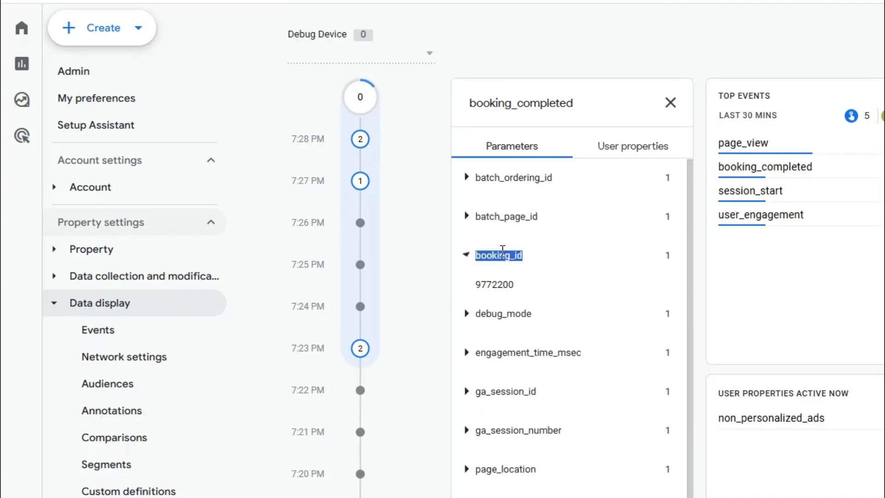
{"action": "left_click", "coordinate": [504, 254]}
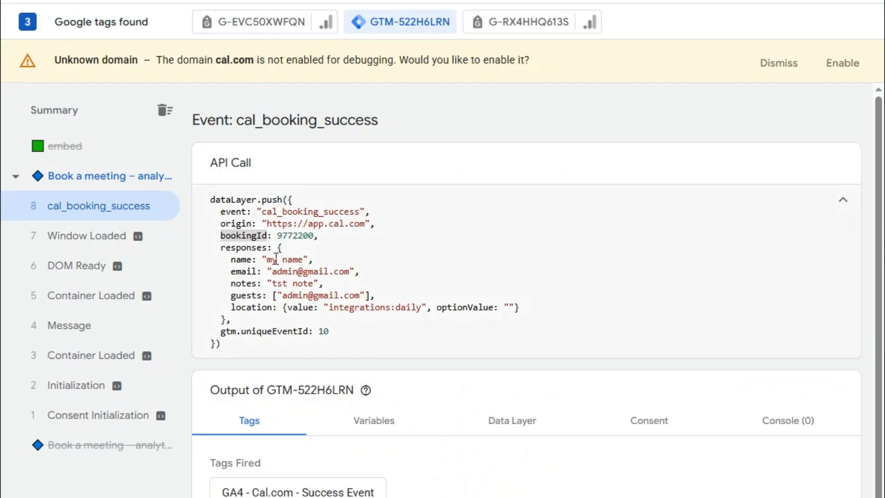
{"action": "left_click", "coordinate": [297, 238]}
{"action": "left_click_drag", "start_coordinate": [293, 238], "coordinate": [308, 240]}
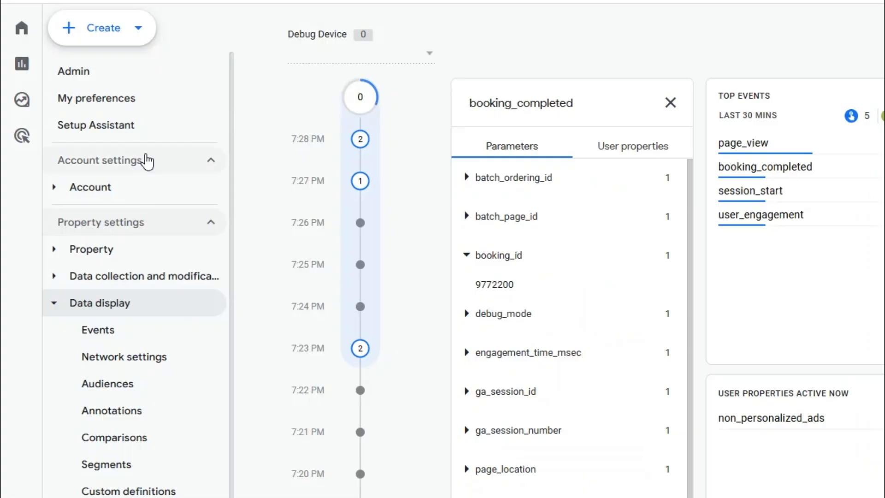
Step: In Google Analytics, open the Realtime overview report and find booking_completed under Event count by Event name
{"action": "left_click", "coordinate": [21, 69]}
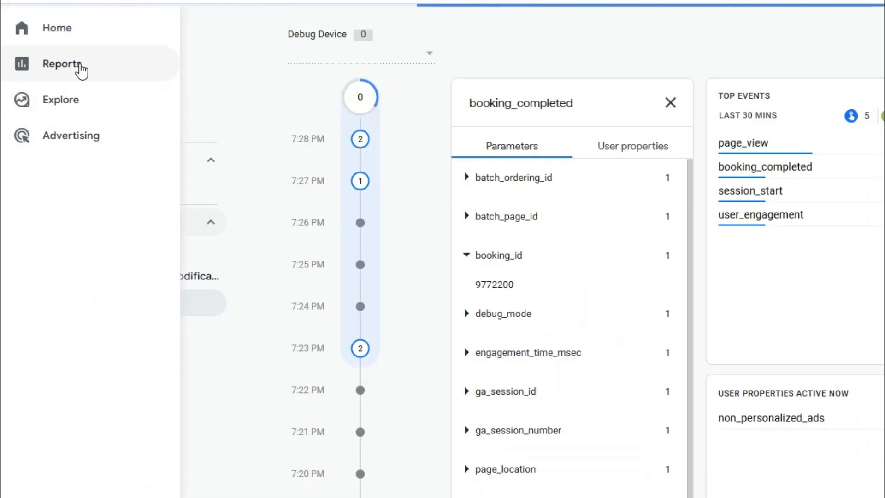
{"action": "left_click", "coordinate": [65, 72]}
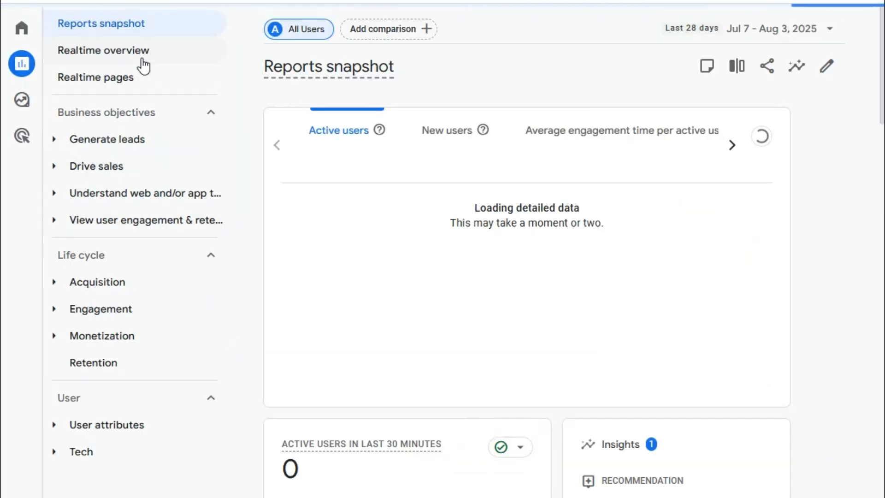
{"action": "left_click", "coordinate": [143, 65]}
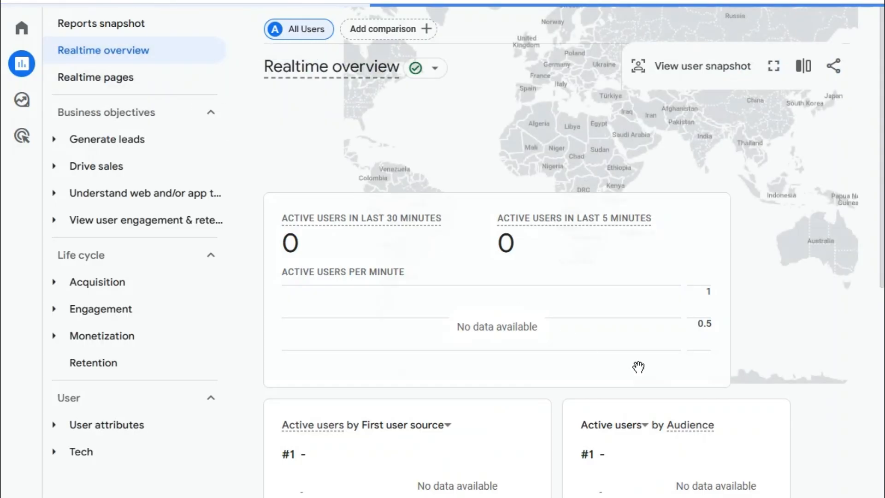
{"action": "scroll", "coordinate": [701, 362], "scroll_direction": "down", "scroll_amount": 10}
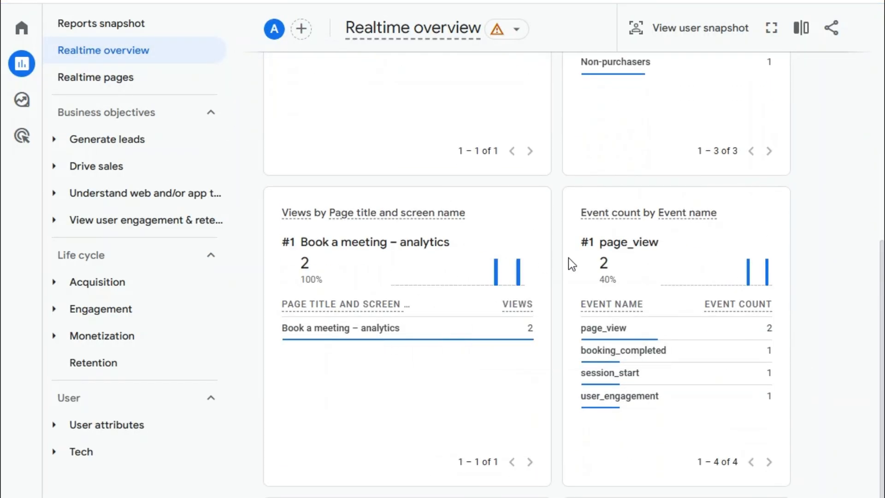
{"action": "scroll", "coordinate": [595, 272], "scroll_direction": "down", "scroll_amount": 3}
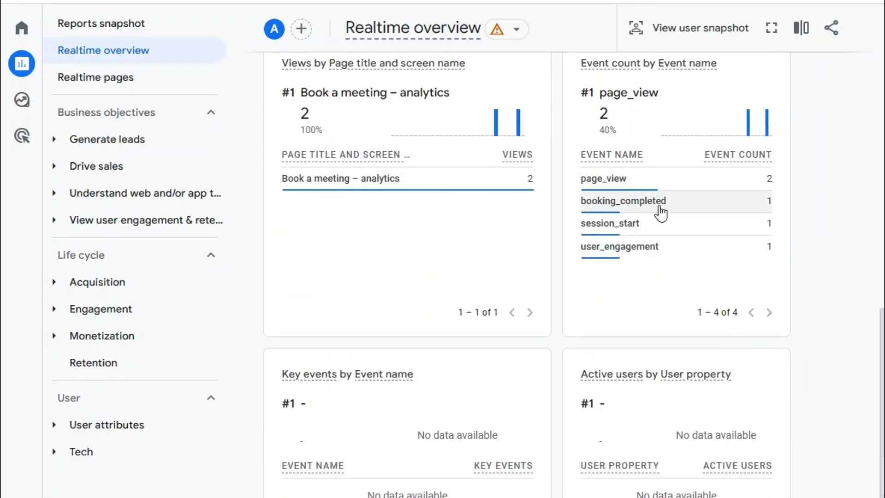
Step: Inspect the booking_id parameter's value for booking_completed in the realtime report, then return to the event's parameter list
{"action": "mouse_move", "coordinate": [668, 210]}
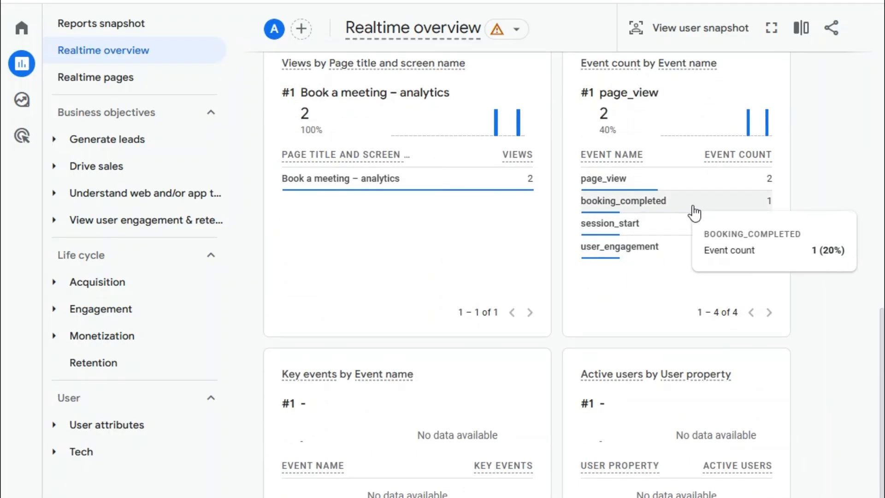
{"action": "left_click", "coordinate": [689, 203]}
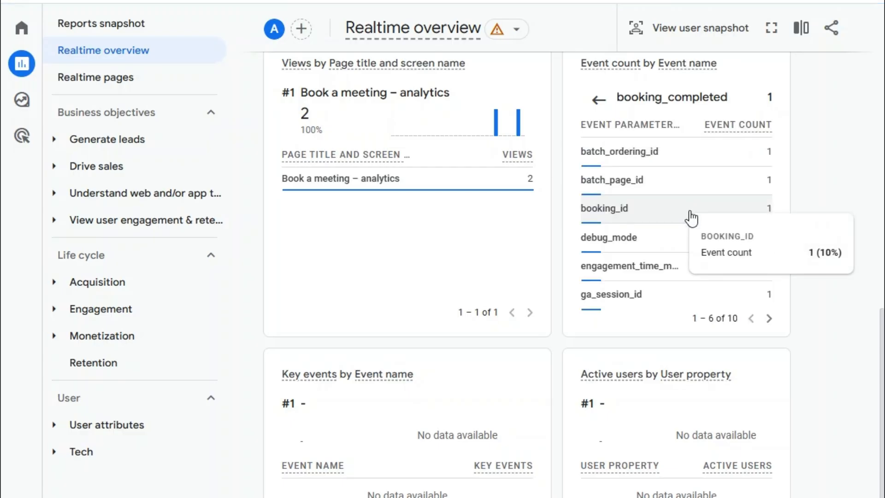
{"action": "left_click", "coordinate": [635, 213]}
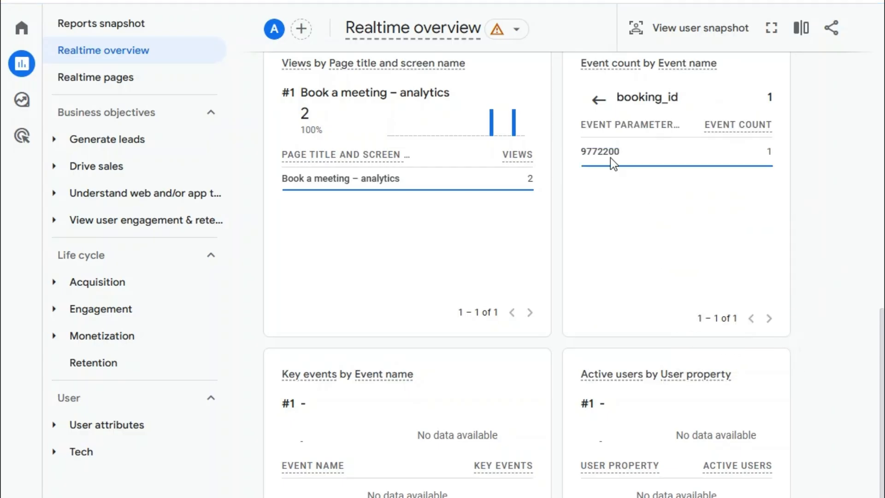
{"action": "mouse_move", "coordinate": [615, 152]}
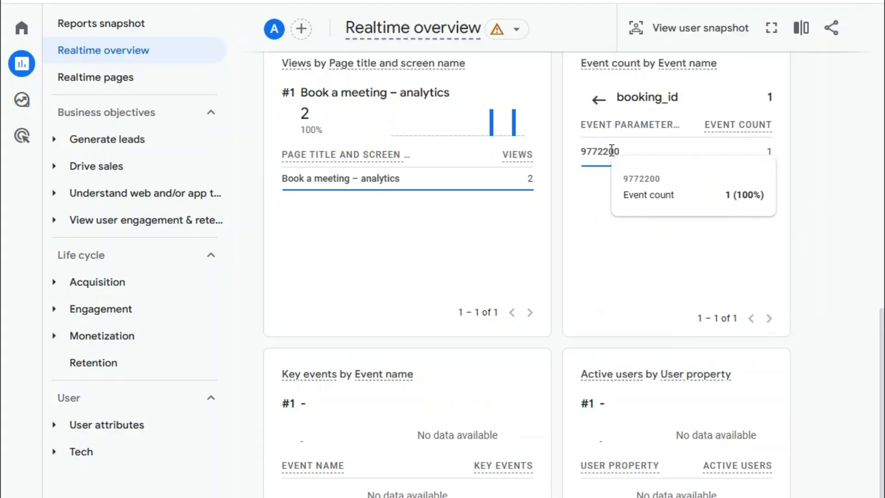
{"action": "left_click", "coordinate": [598, 99]}
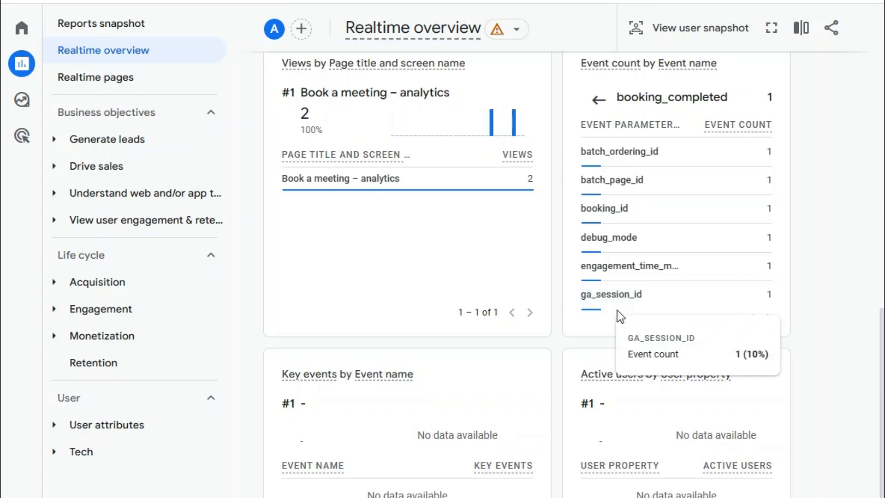
{"action": "scroll", "coordinate": [618, 313], "scroll_direction": "up", "scroll_amount": 2}
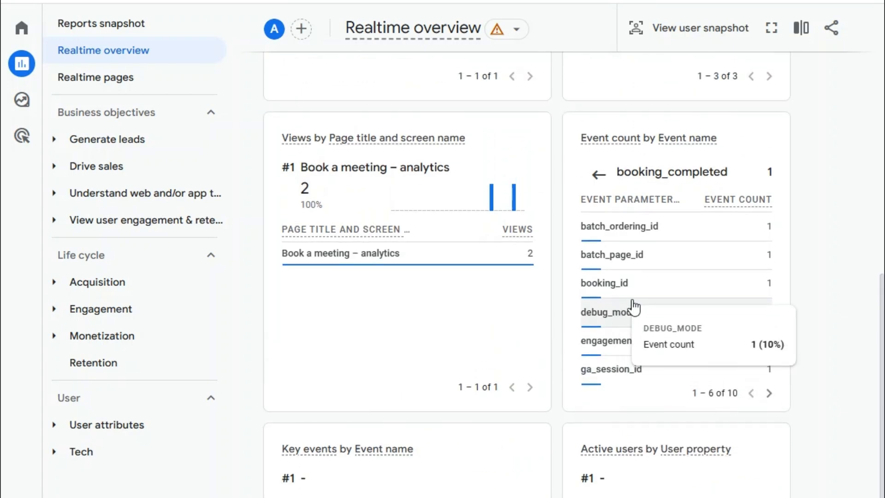